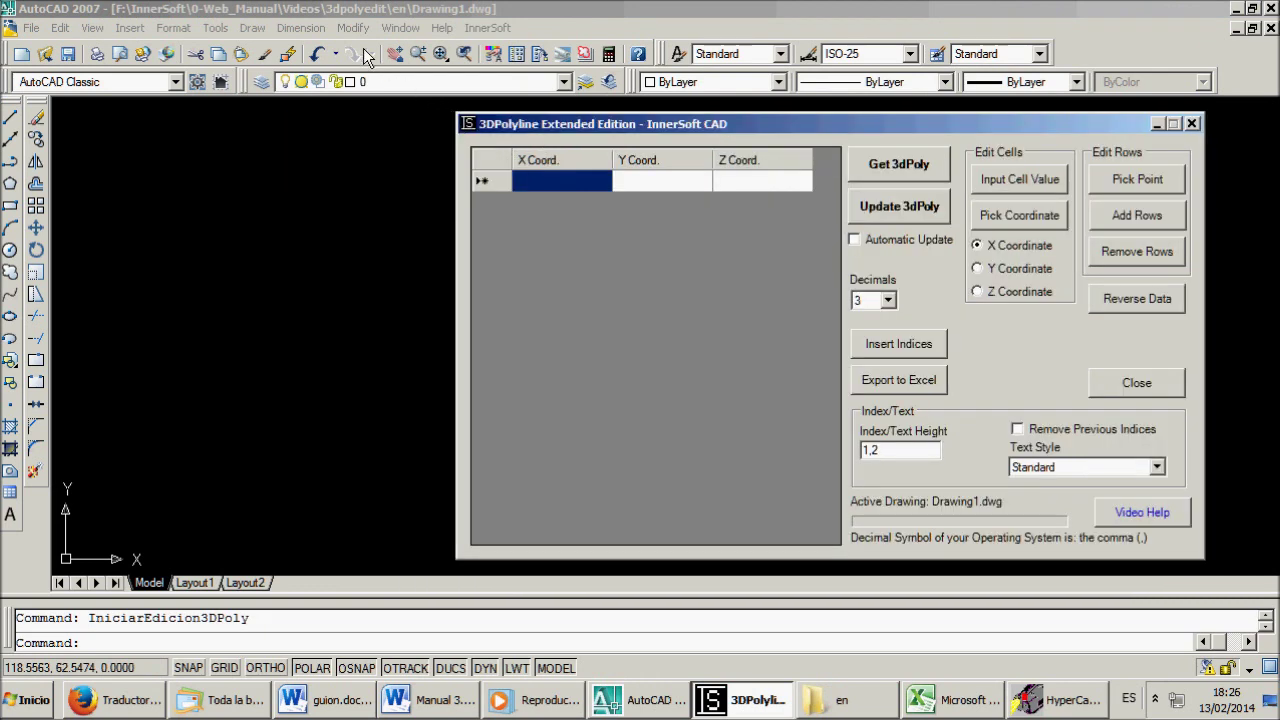
- Draw an open zigzag 3D polyline with seven vertices in the empty drawing
{"action": "left_click", "coordinate": [253, 28]}
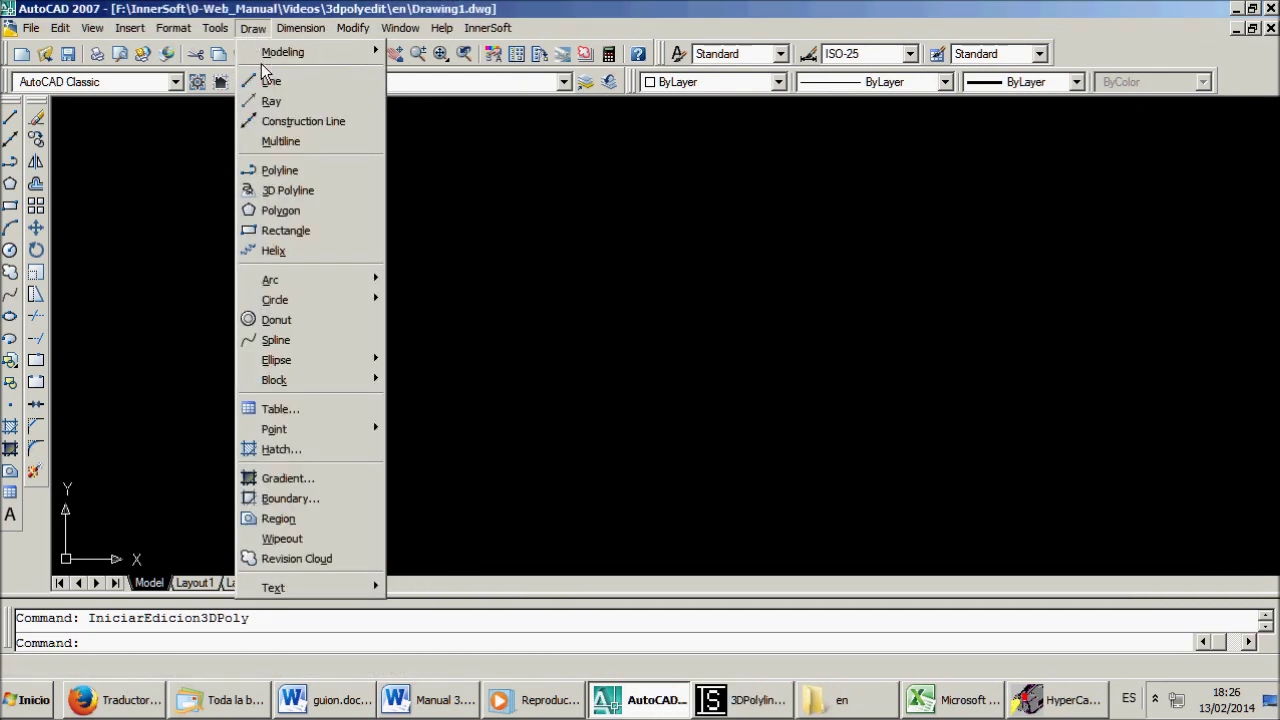
{"action": "left_click", "coordinate": [283, 191]}
{"action": "left_click", "coordinate": [120, 194]}
{"action": "left_click", "coordinate": [223, 410]}
{"action": "left_click", "coordinate": [283, 252]}
{"action": "left_click", "coordinate": [305, 490]}
{"action": "left_click", "coordinate": [421, 257]}
{"action": "left_click", "coordinate": [421, 455]}
{"action": "left_click", "coordinate": [541, 262]}
{"action": "right_click", "coordinate": [553, 271]}
{"action": "left_click", "coordinate": [570, 285]}
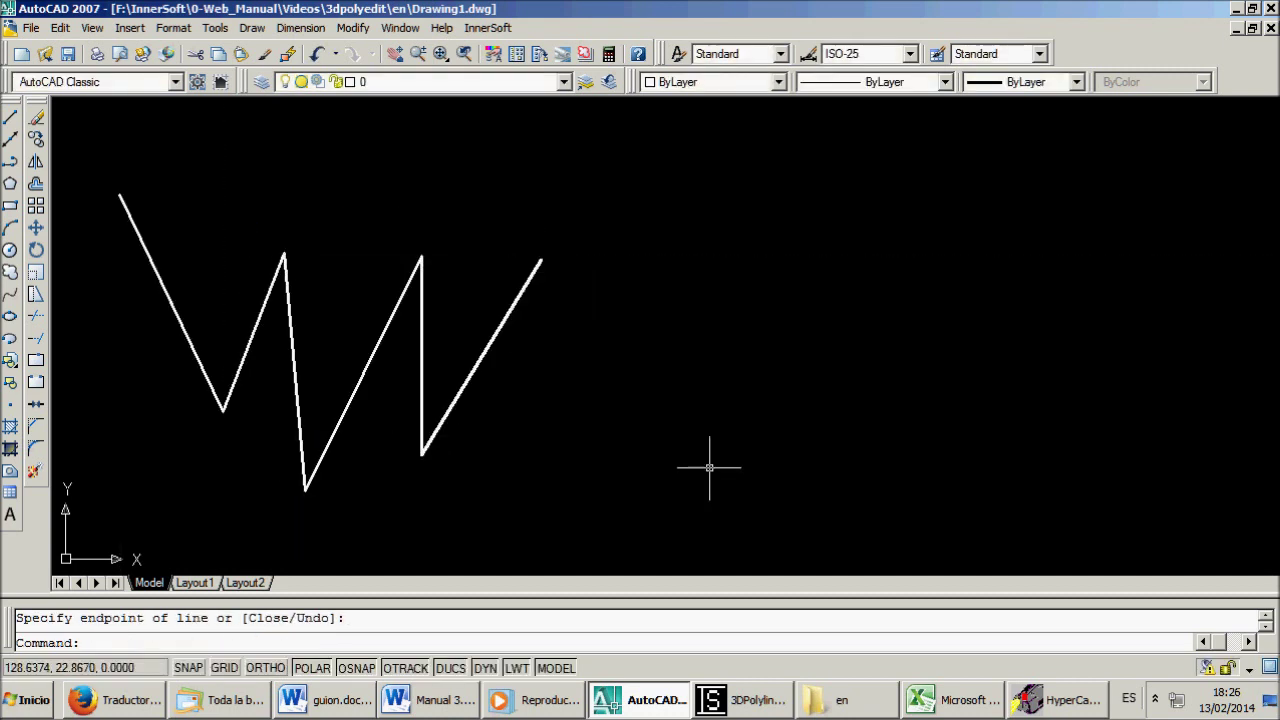
- Switch to 3DPolyline Extended Edition and load the vertex coordinates of the zigzag 3D polyline into its table
{"action": "left_click", "coordinate": [733, 698]}
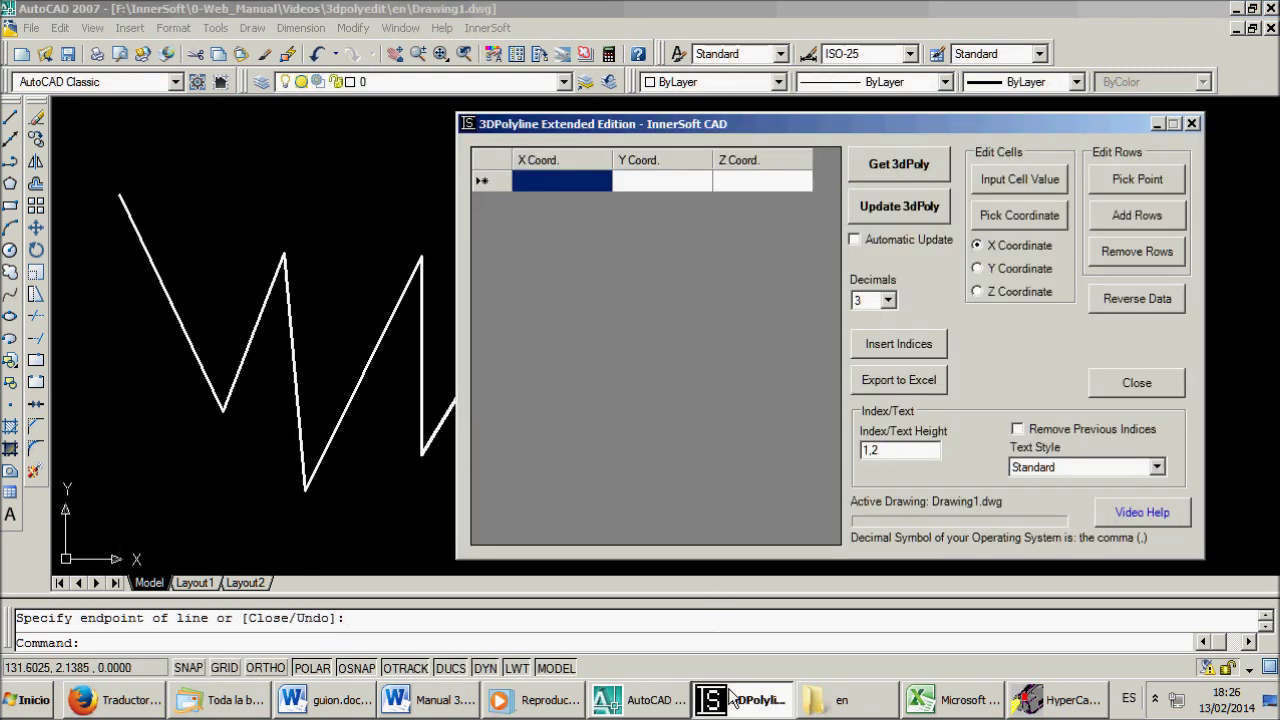
{"action": "left_click", "coordinate": [869, 168]}
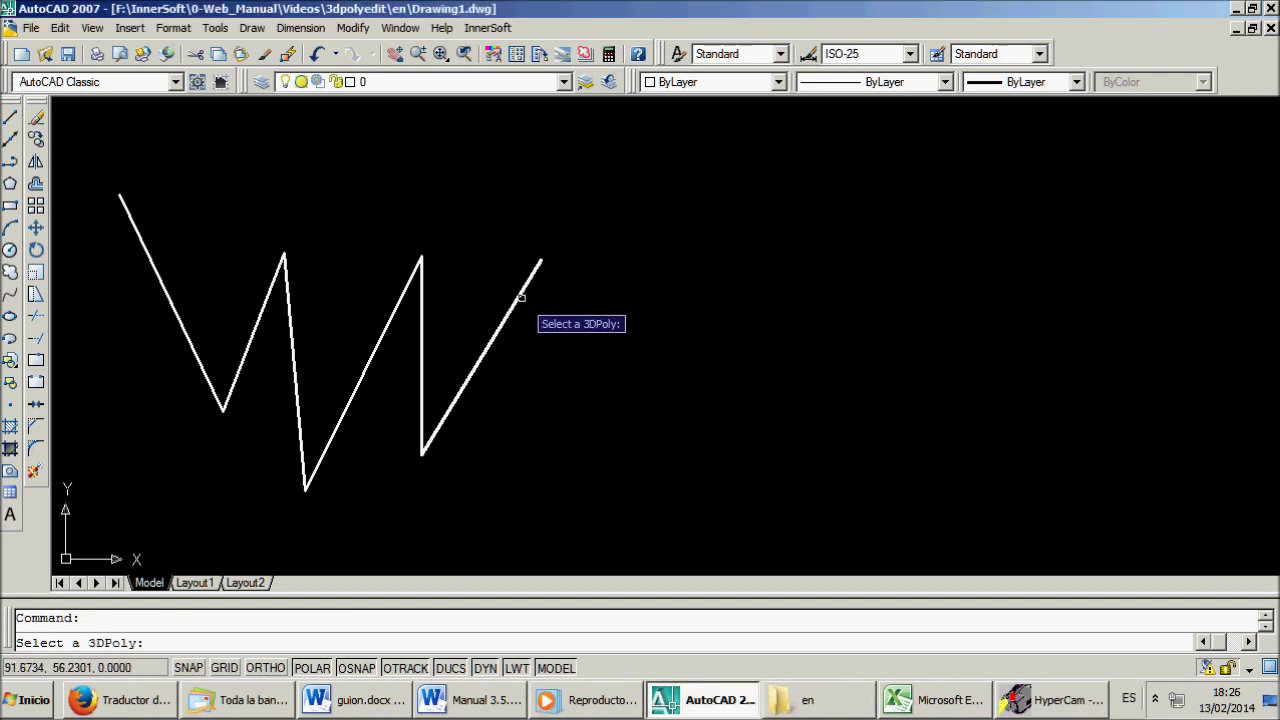
{"action": "left_click", "coordinate": [520, 297]}
{"action": "left_click_drag", "start_coordinate": [671, 118], "coordinate": [696, 110]}
{"action": "left_click", "coordinate": [657, 284]}
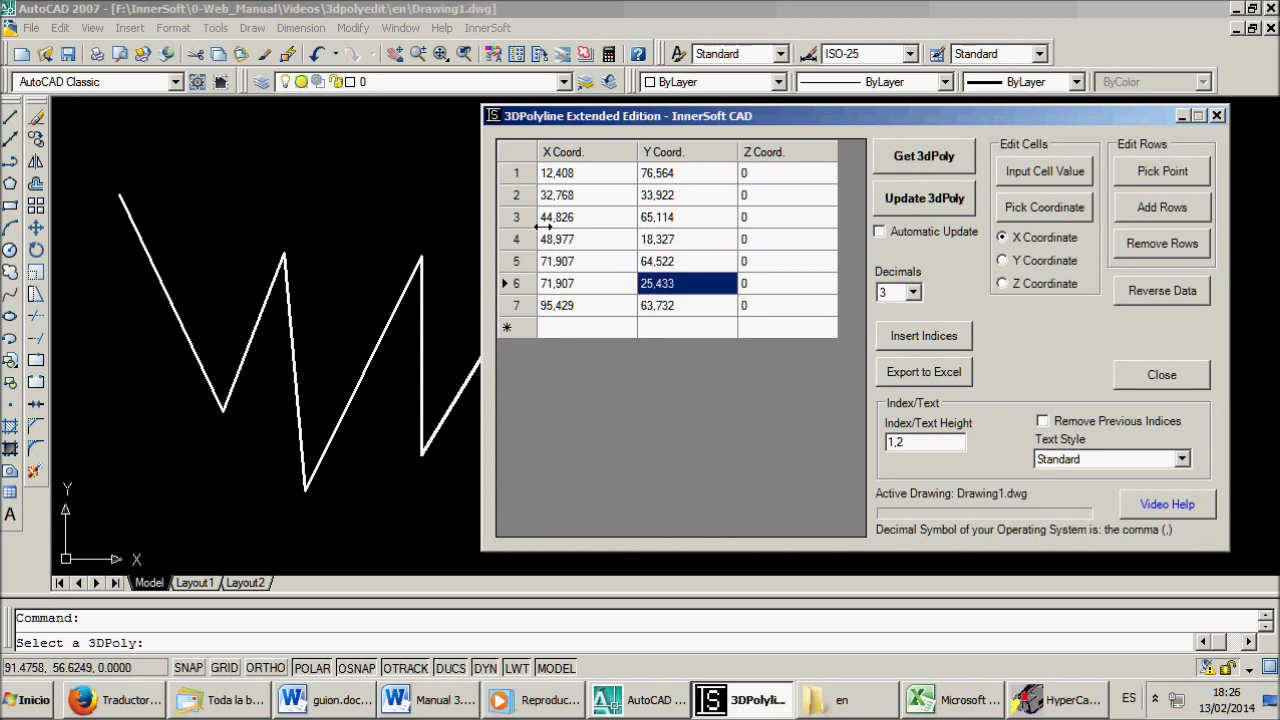
- Remove all seven vertex rows from the coordinate table
{"action": "left_click", "coordinate": [520, 174]}
{"action": "left_click_drag", "start_coordinate": [527, 176], "coordinate": [525, 303]}
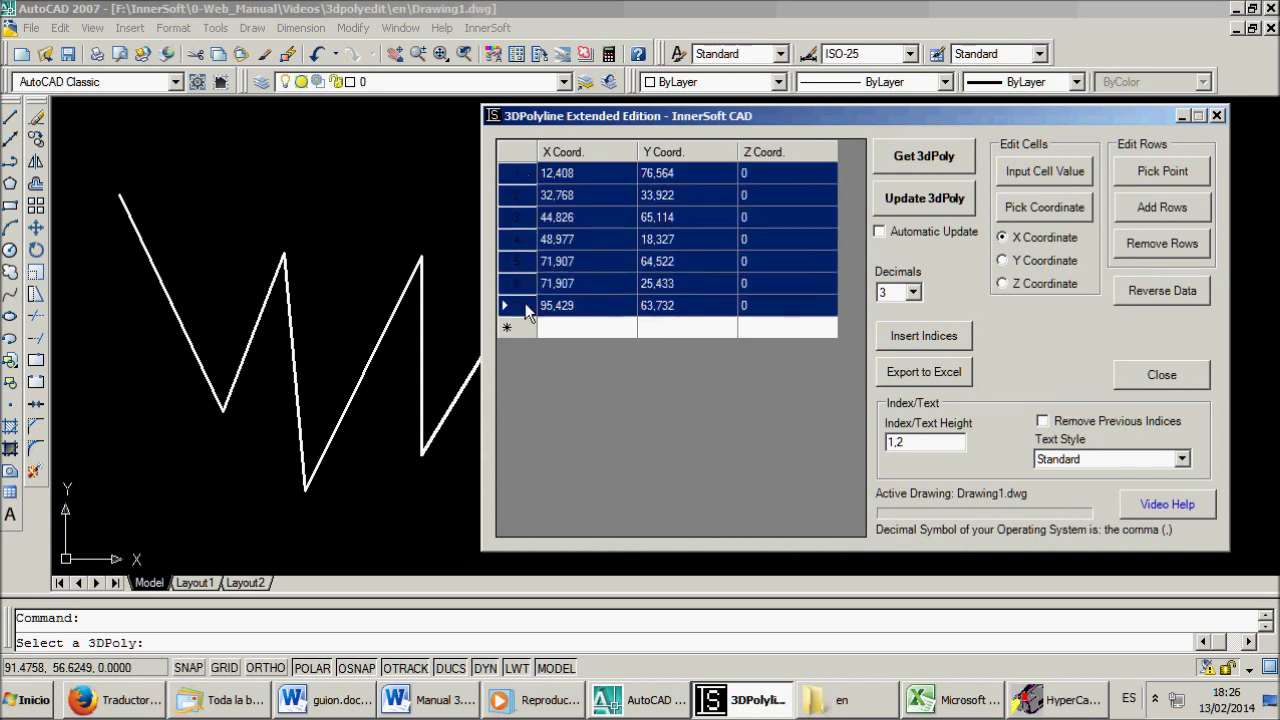
{"action": "left_click", "coordinate": [1150, 245]}
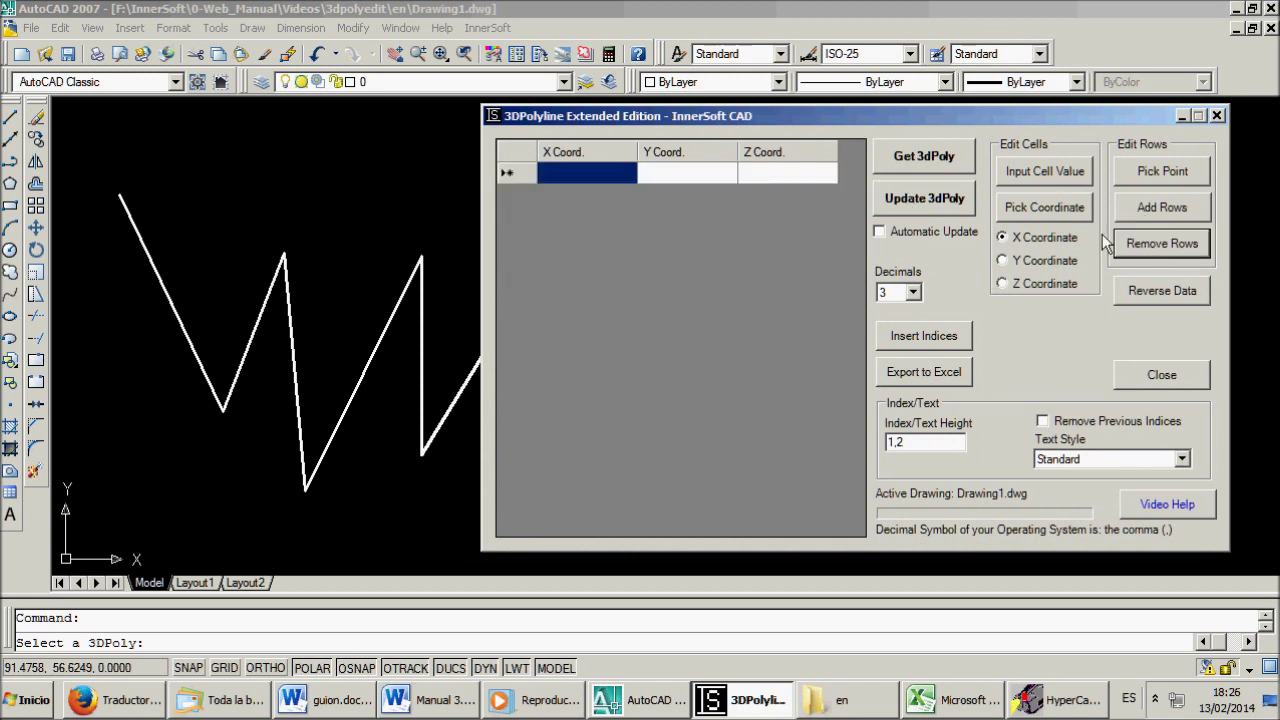
- Create six vertex rows in the empty table with X coordinates 20, 30, 10, 50, 80 and 90
{"action": "left_click", "coordinate": [580, 174]}
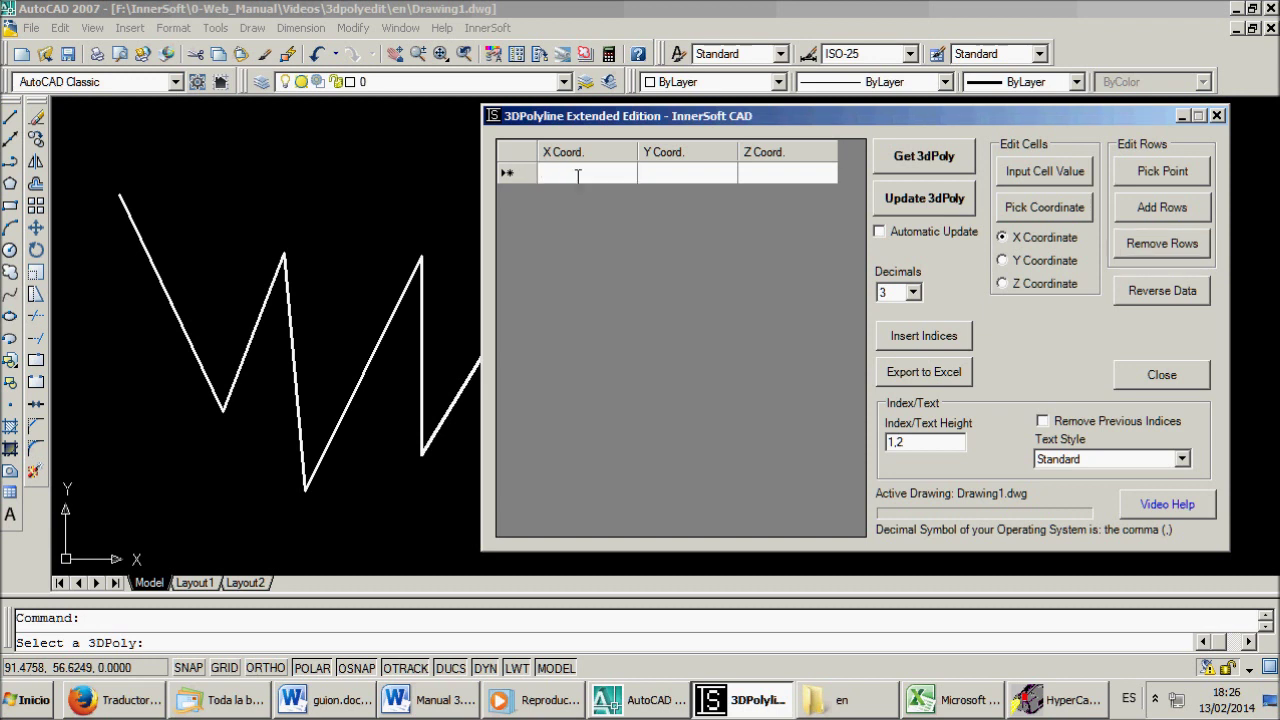
{"action": "type", "text": "20"}
{"action": "key", "text": "Return"}
{"action": "type", "text": "30"}
{"action": "key", "text": "Return"}
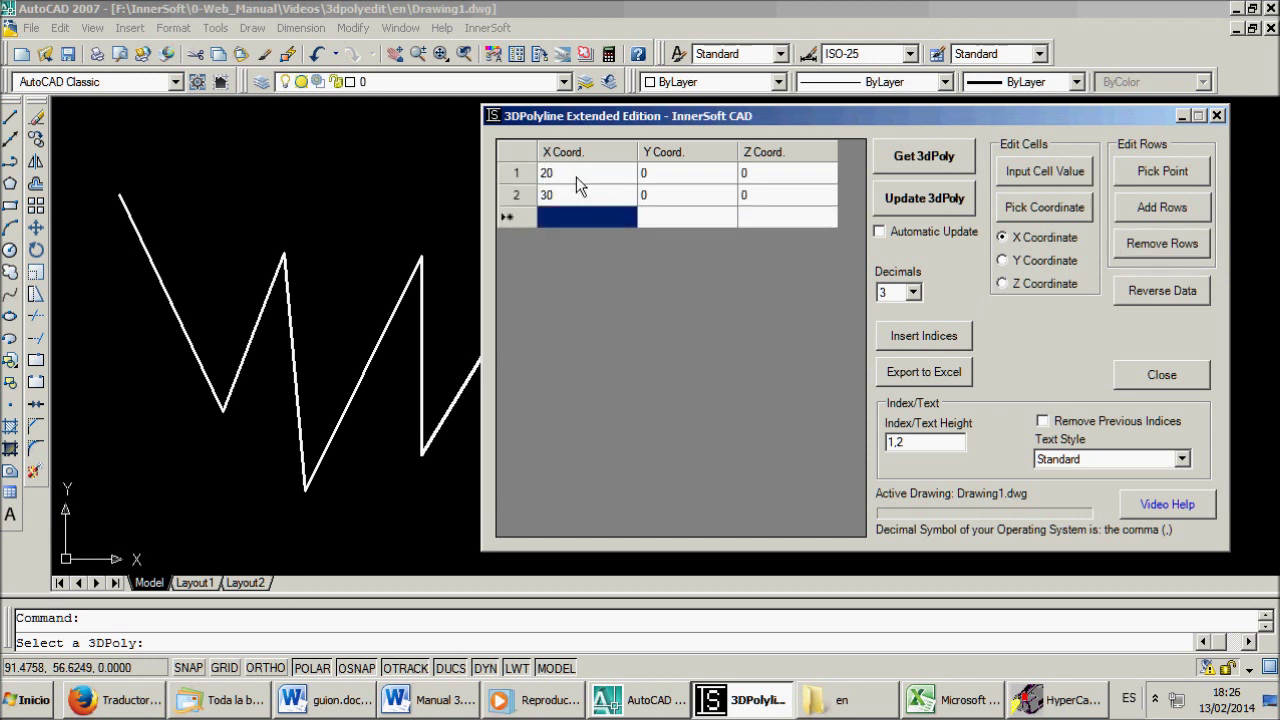
{"action": "type", "text": "10"}
{"action": "key", "text": "Return"}
{"action": "type", "text": "50"}
{"action": "key", "text": "Return"}
{"action": "type", "text": "80"}
{"action": "key", "text": "Return"}
{"action": "type", "text": "90"}
{"action": "key", "text": "Return"}
- Set the Y coordinates of rows 1 to 6 to 50, 80, 10, 60, 70 and 90, and update the 3D polyline
{"action": "key", "text": "Up"}
{"action": "key", "text": "Up"}
{"action": "key", "text": "Up"}
{"action": "key", "text": "Up"}
{"action": "key", "text": "Up"}
{"action": "key", "text": "Up"}
{"action": "key", "text": "Right"}
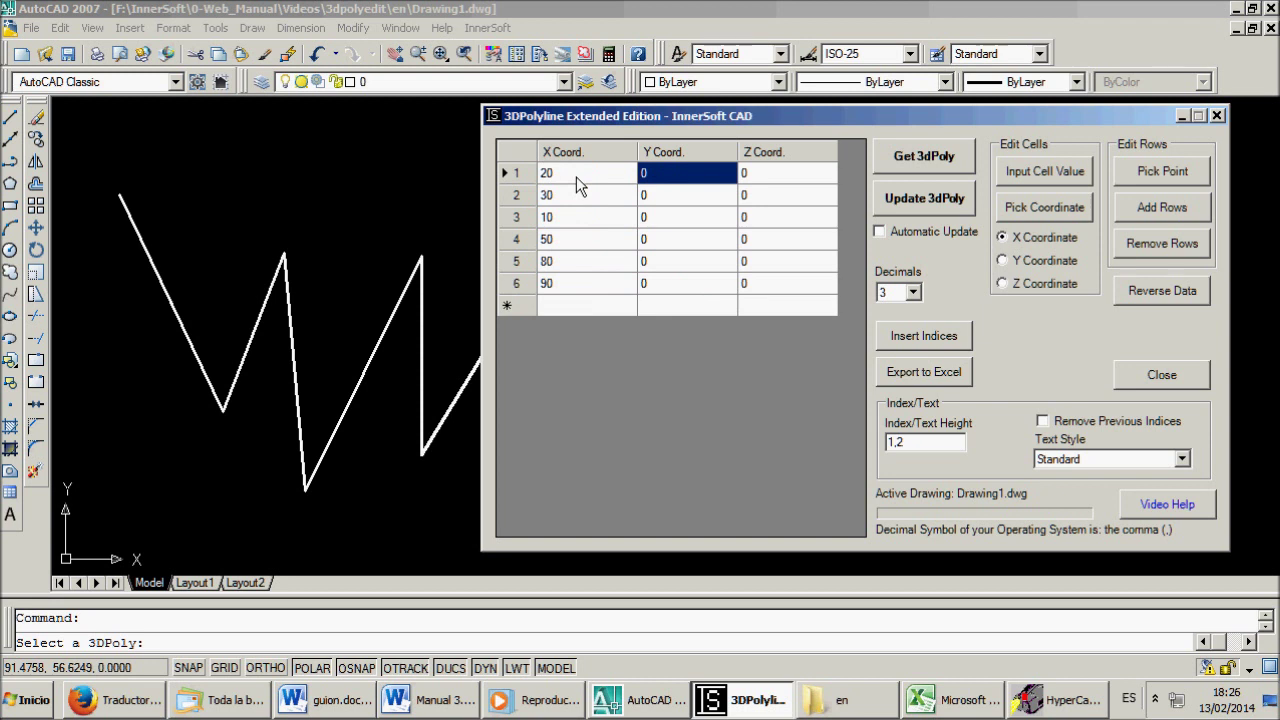
{"action": "type", "text": "50"}
{"action": "key", "text": "Return"}
{"action": "type", "text": "80"}
{"action": "key", "text": "Return"}
{"action": "type", "text": "10"}
{"action": "key", "text": "Return"}
{"action": "type", "text": "60"}
{"action": "key", "text": "Return"}
{"action": "type", "text": "70"}
{"action": "key", "text": "Return"}
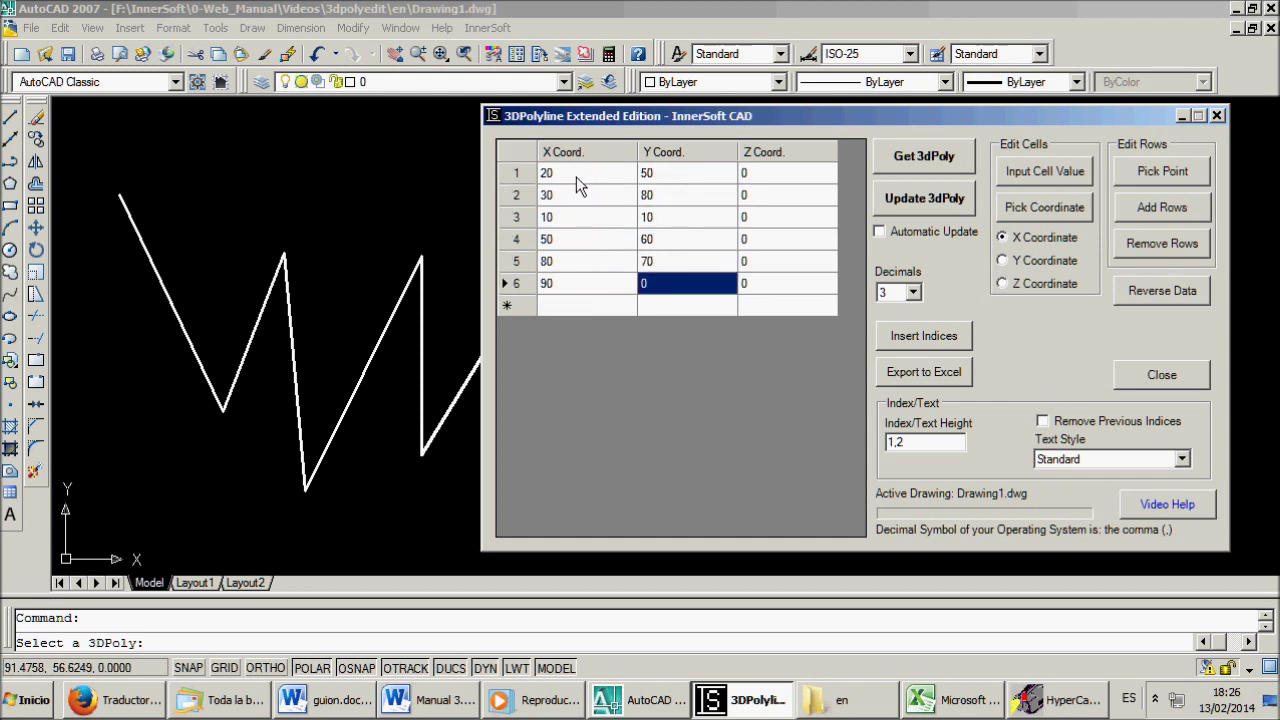
{"action": "type", "text": "90"}
{"action": "key", "text": "Return"}
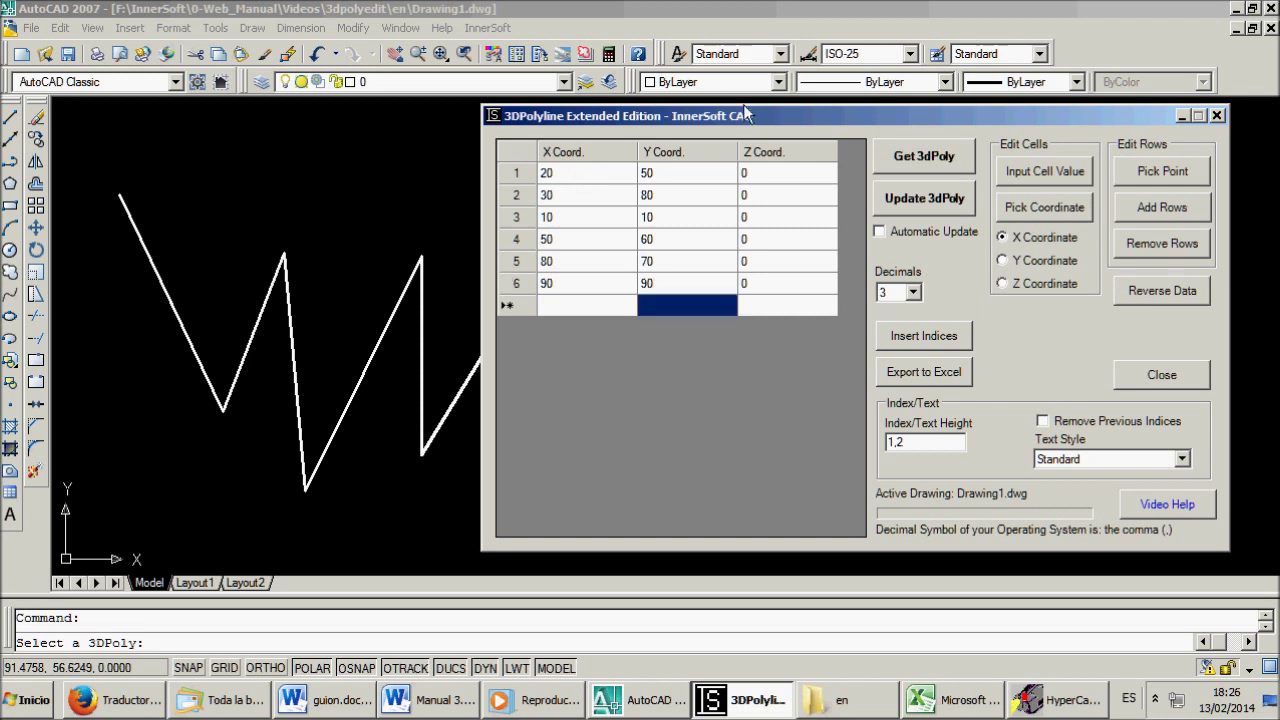
{"action": "left_click", "coordinate": [895, 197]}
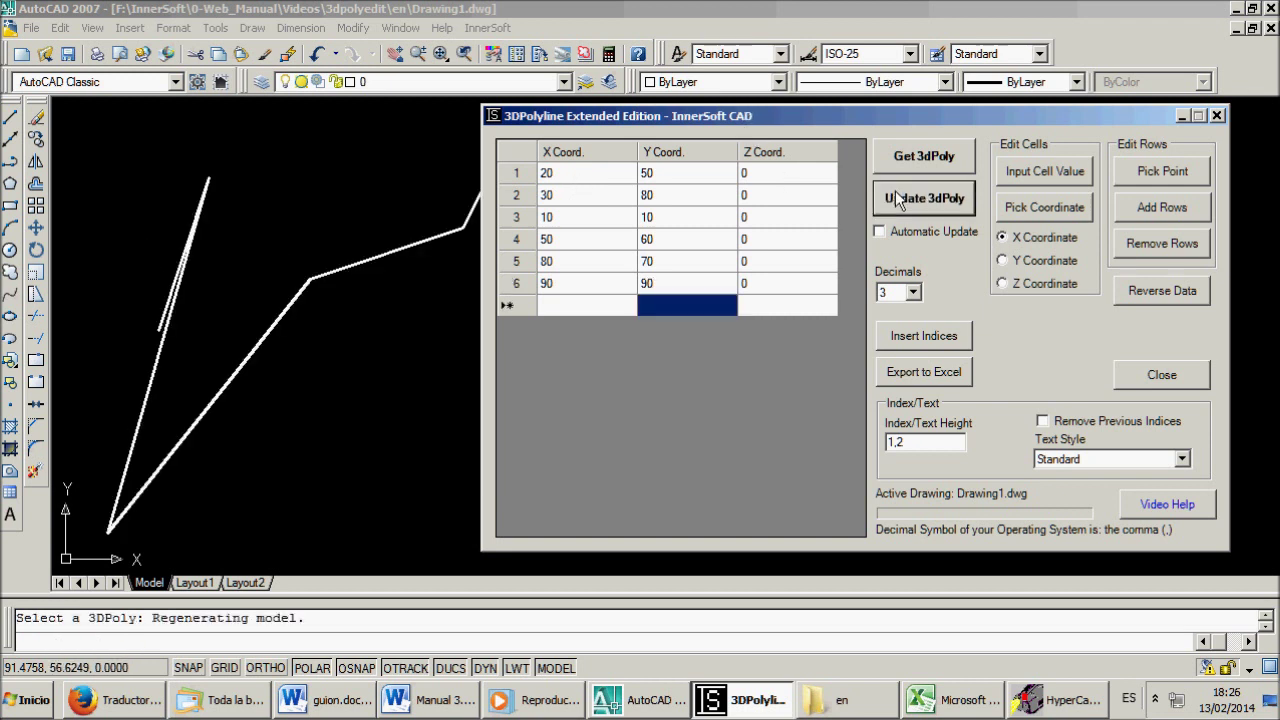
{"action": "left_click", "coordinate": [233, 301]}
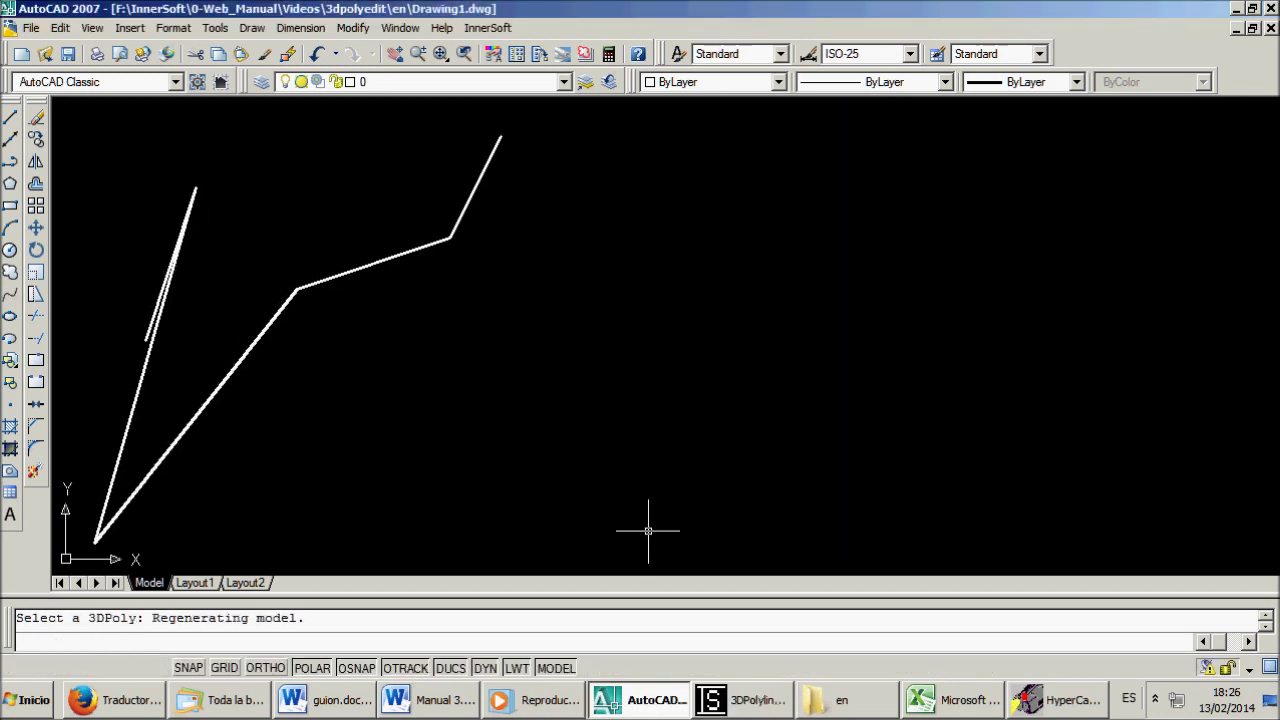
- Return to 3DPolyline Extended Edition and remove all six manually entered rows from the coordinate table
{"action": "mouse_move", "coordinate": [740, 706]}
{"action": "left_click", "coordinate": [734, 657]}
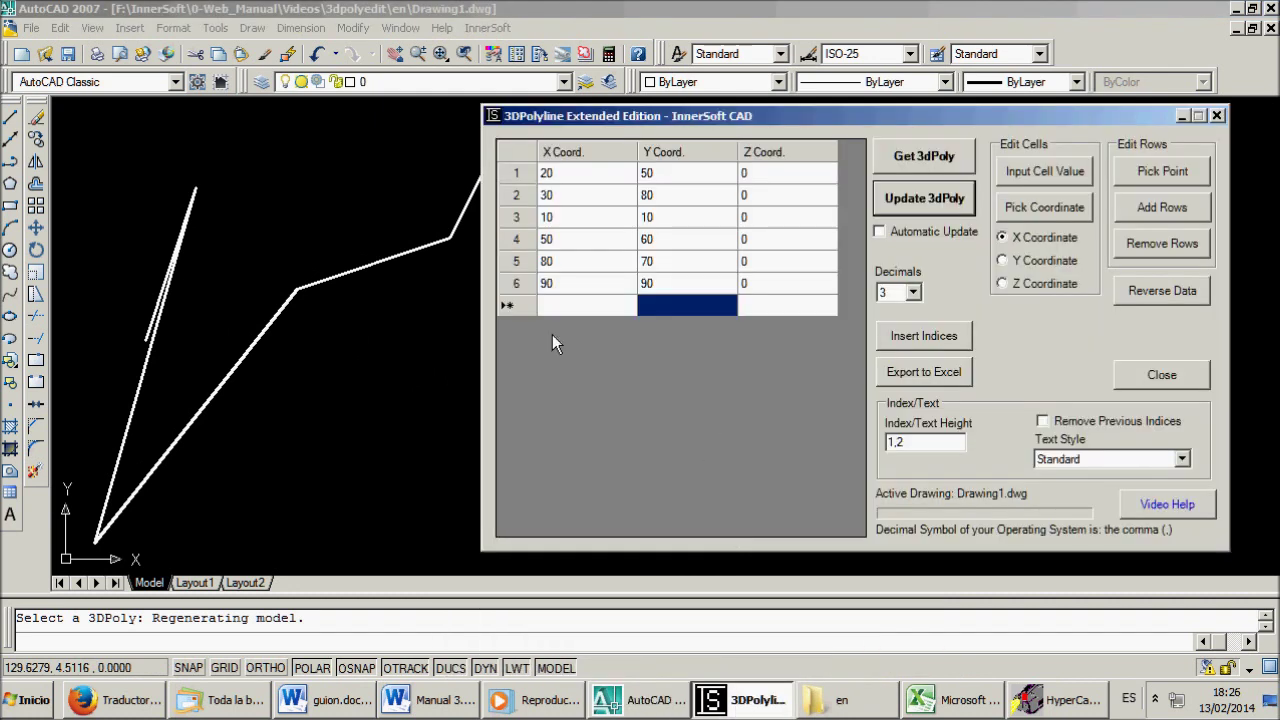
{"action": "left_click_drag", "start_coordinate": [506, 300], "coordinate": [525, 190]}
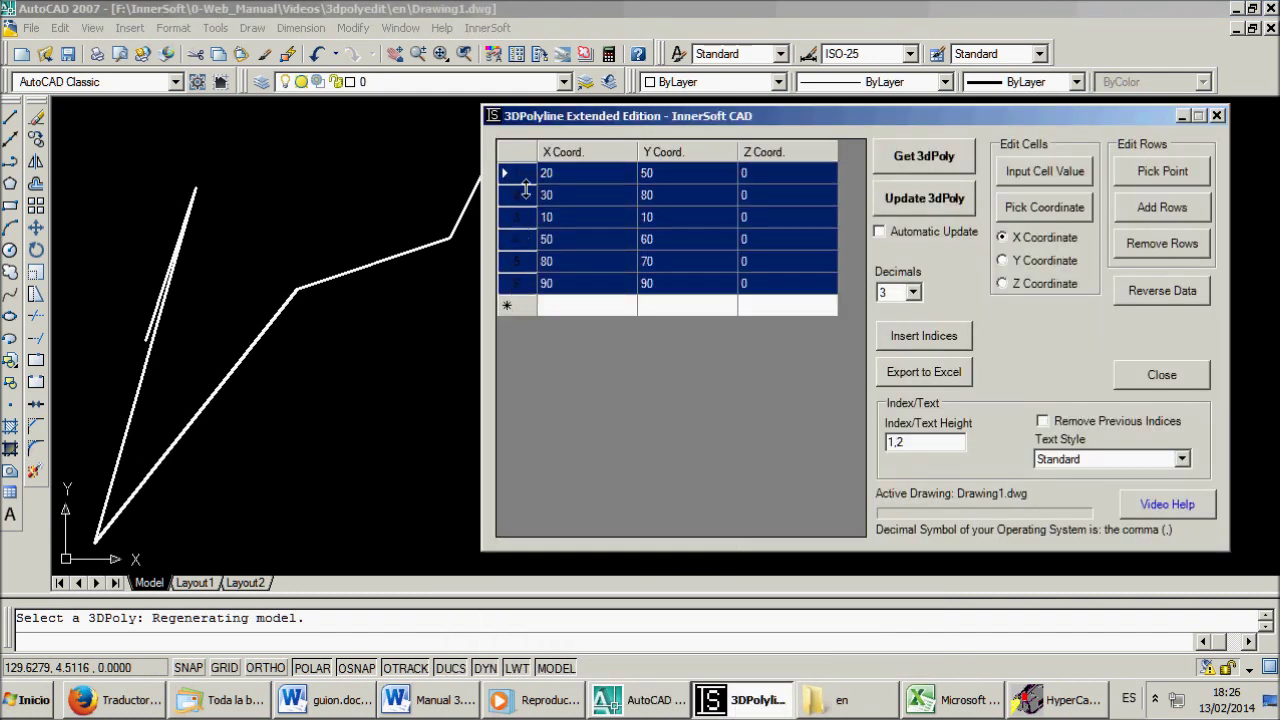
{"action": "left_click", "coordinate": [1185, 238]}
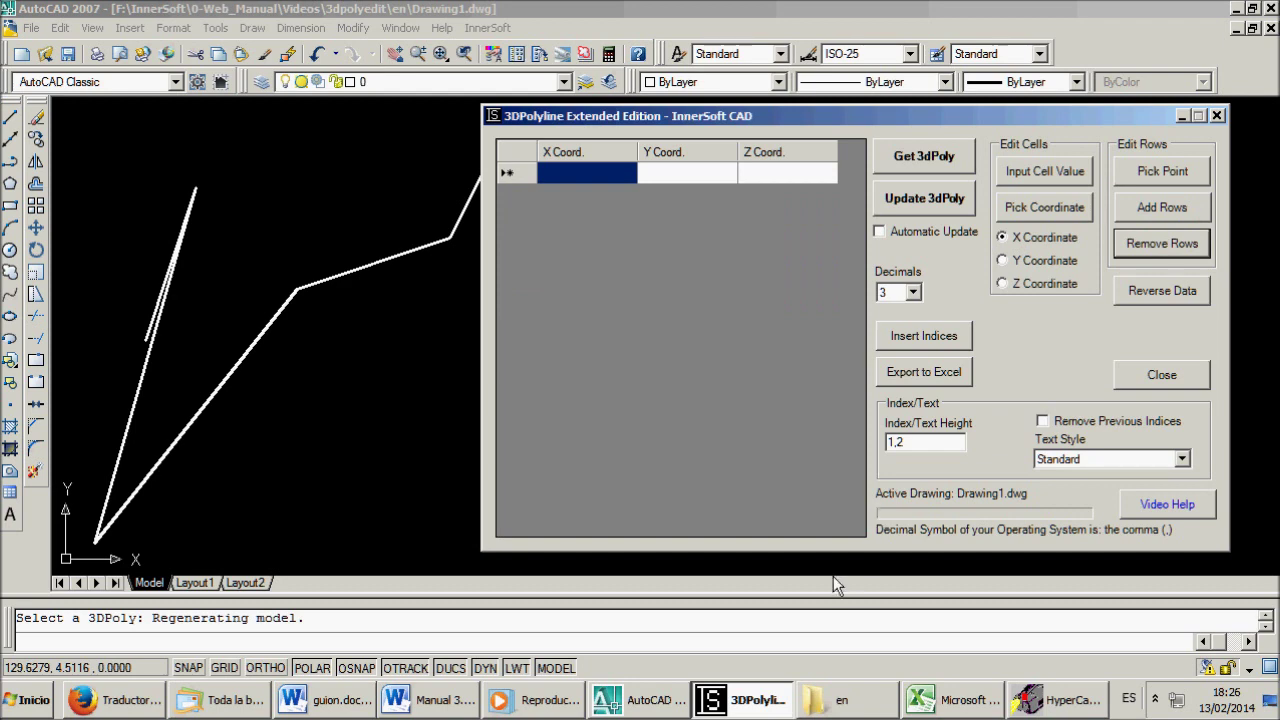
- Switch to Excel and copy the coordinates in cells A1:C9 of sheet Hoja1
{"action": "left_click", "coordinate": [940, 700]}
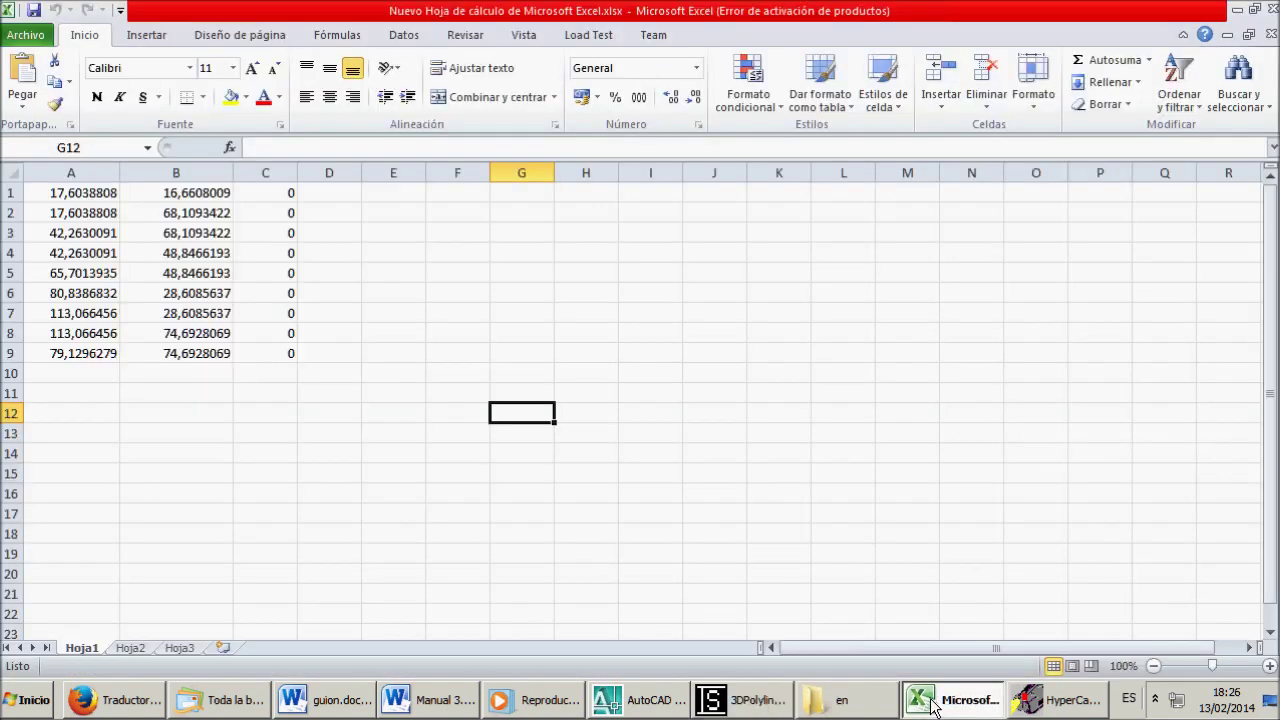
{"action": "left_click", "coordinate": [318, 314]}
{"action": "left_click_drag", "start_coordinate": [280, 352], "coordinate": [53, 196]}
{"action": "right_click", "coordinate": [53, 196]}
{"action": "left_click", "coordinate": [92, 229]}
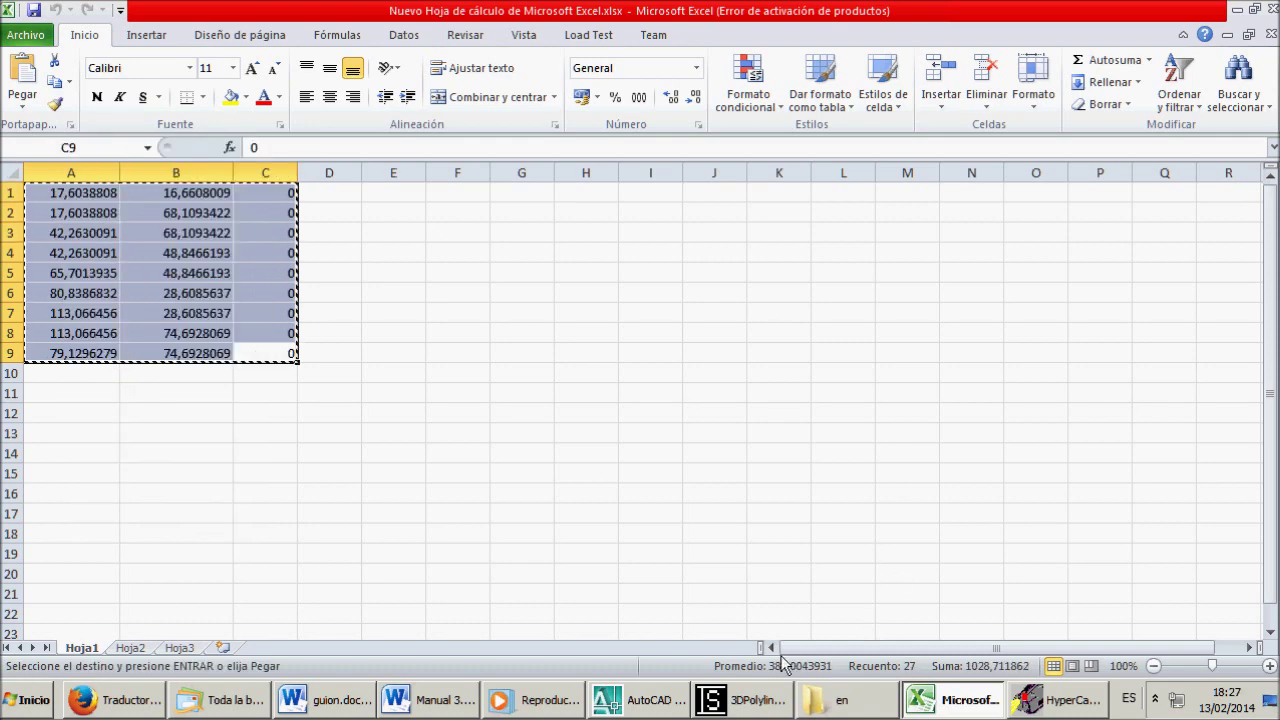
- Switch back to 3DPolyline Extended Edition and insert the copied coordinates into the empty table from its first cell
{"action": "left_click", "coordinate": [748, 700]}
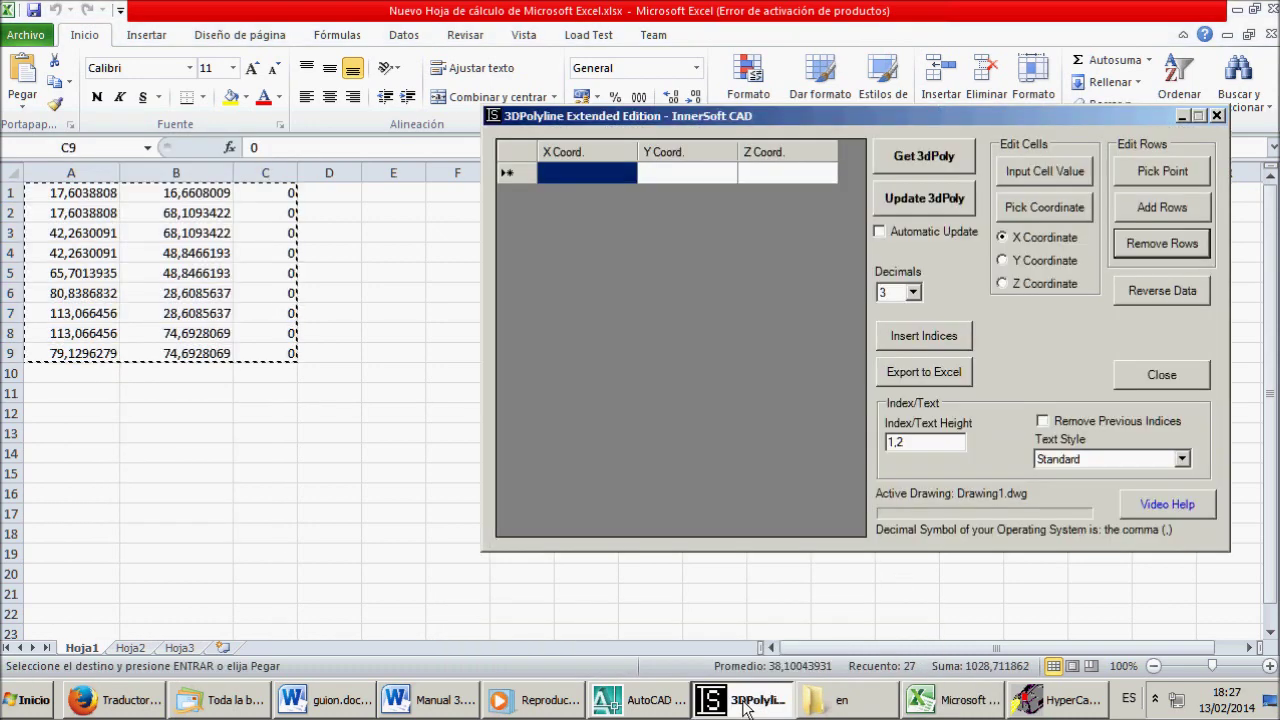
{"action": "right_click", "coordinate": [569, 171]}
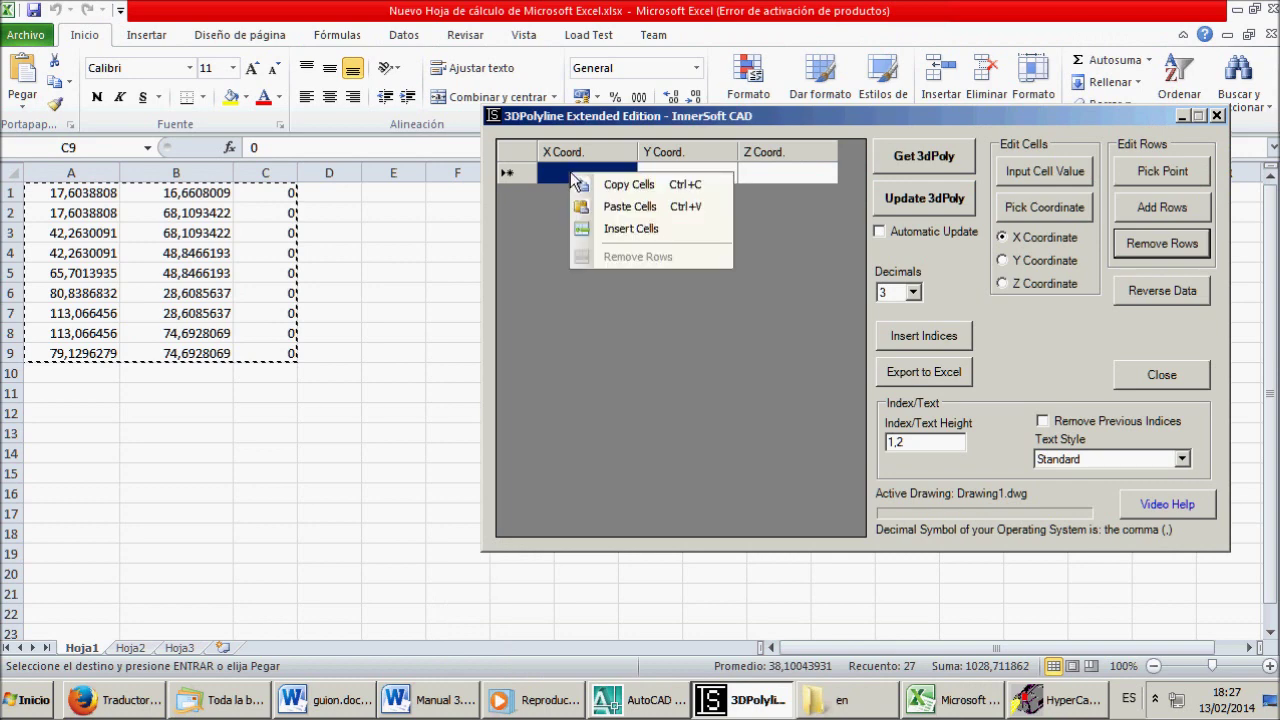
{"action": "left_click", "coordinate": [593, 226]}
{"action": "left_click", "coordinate": [655, 699]}
{"action": "left_click", "coordinate": [735, 702]}
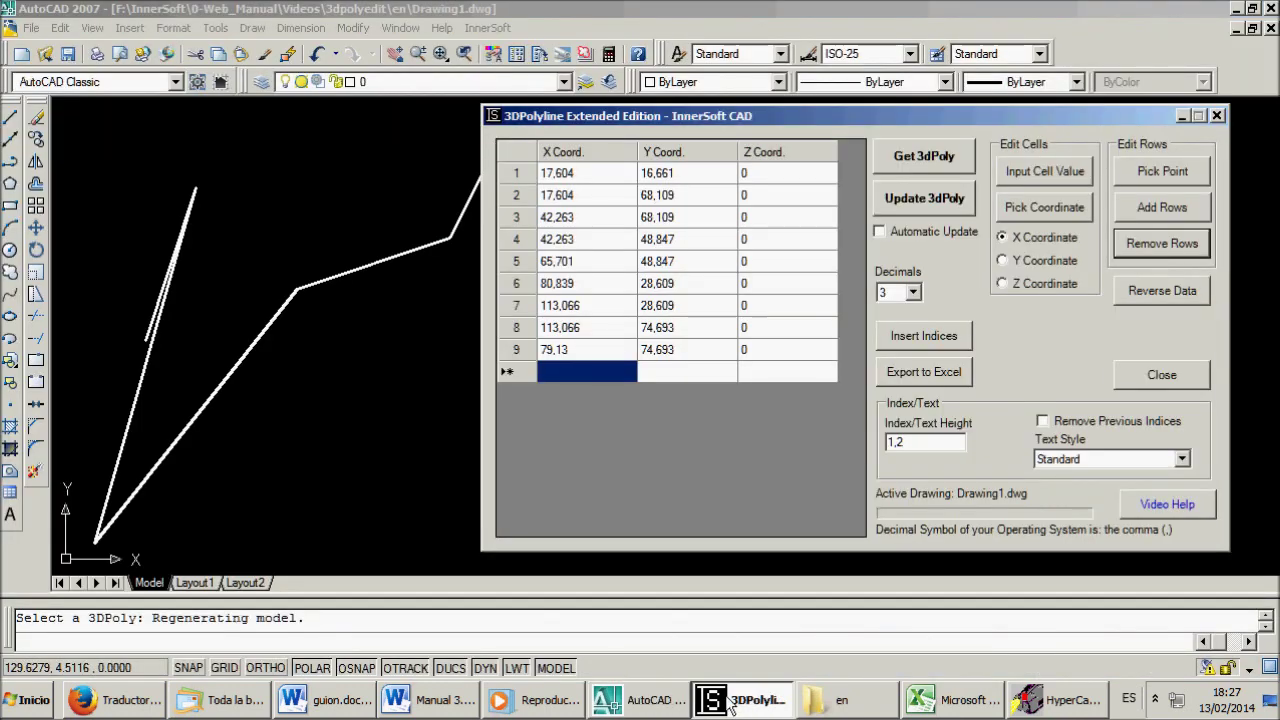
- Update the 3D polyline in the drawing with the nine vertices from the spreadsheet
{"action": "left_click", "coordinate": [920, 199]}
{"action": "left_click", "coordinate": [354, 220]}
{"action": "middle_click_drag", "start_coordinate": [451, 260], "coordinate": [420, 257]}
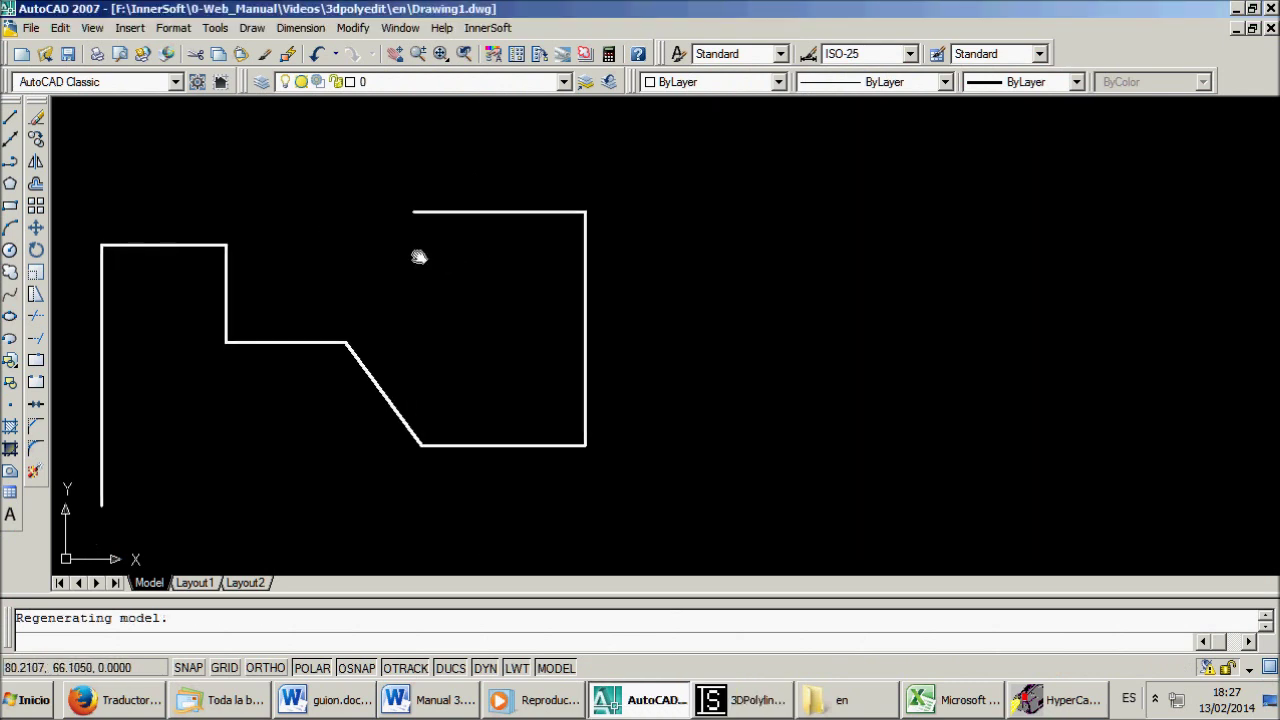
- Set the X coordinate of vertex 3 to 60 and update the 3D polyline
{"action": "left_click", "coordinate": [740, 699]}
{"action": "left_click_drag", "start_coordinate": [821, 117], "coordinate": [840, 119]}
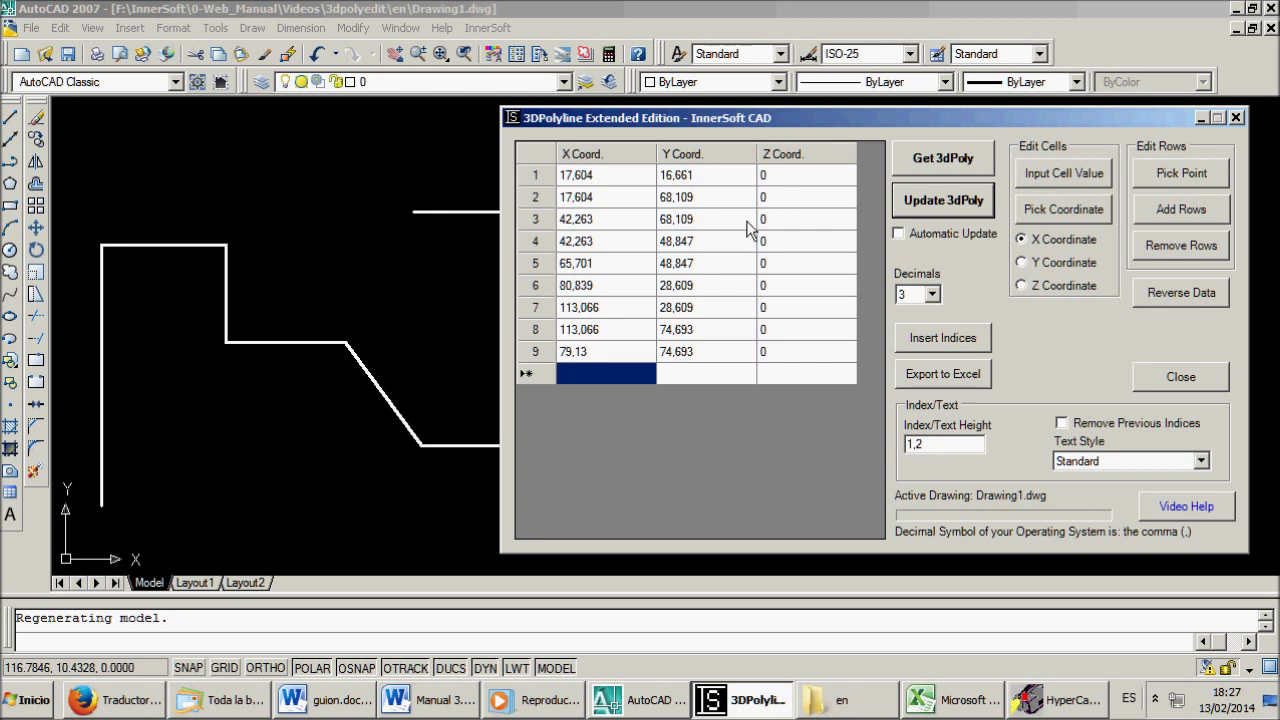
{"action": "left_click", "coordinate": [609, 222]}
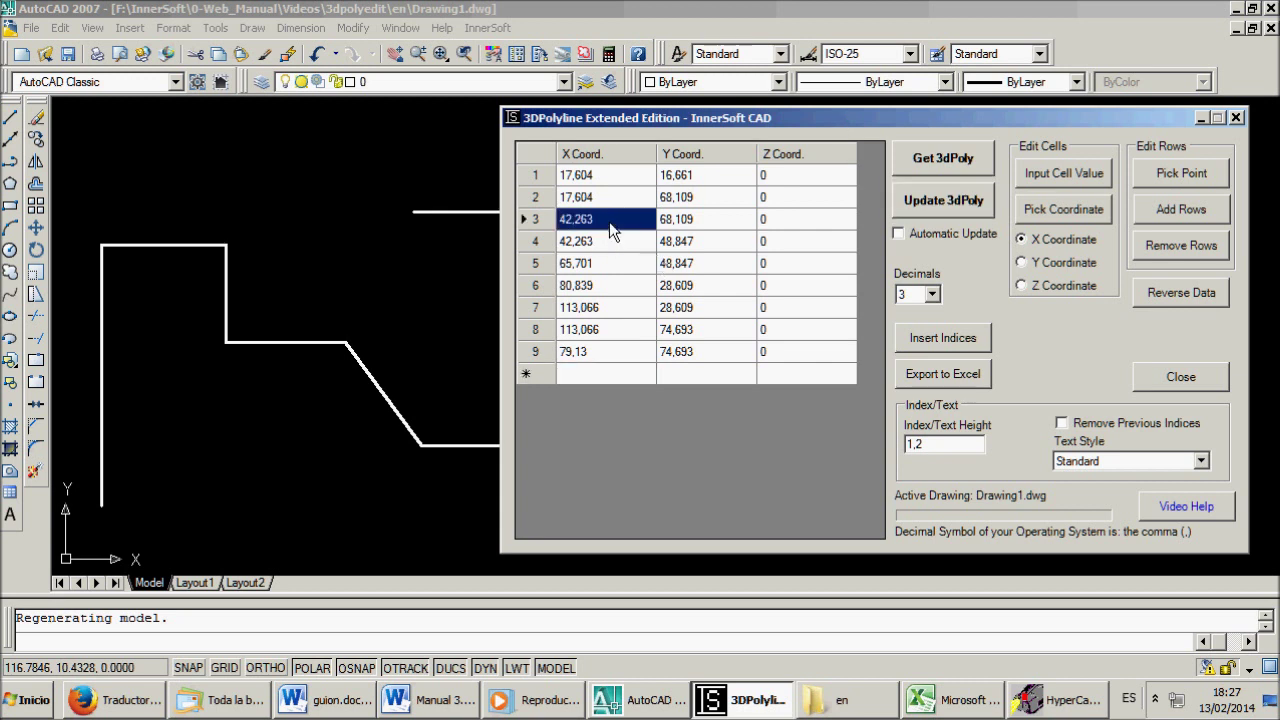
{"action": "type", "text": "60"}
{"action": "key", "text": "Return"}
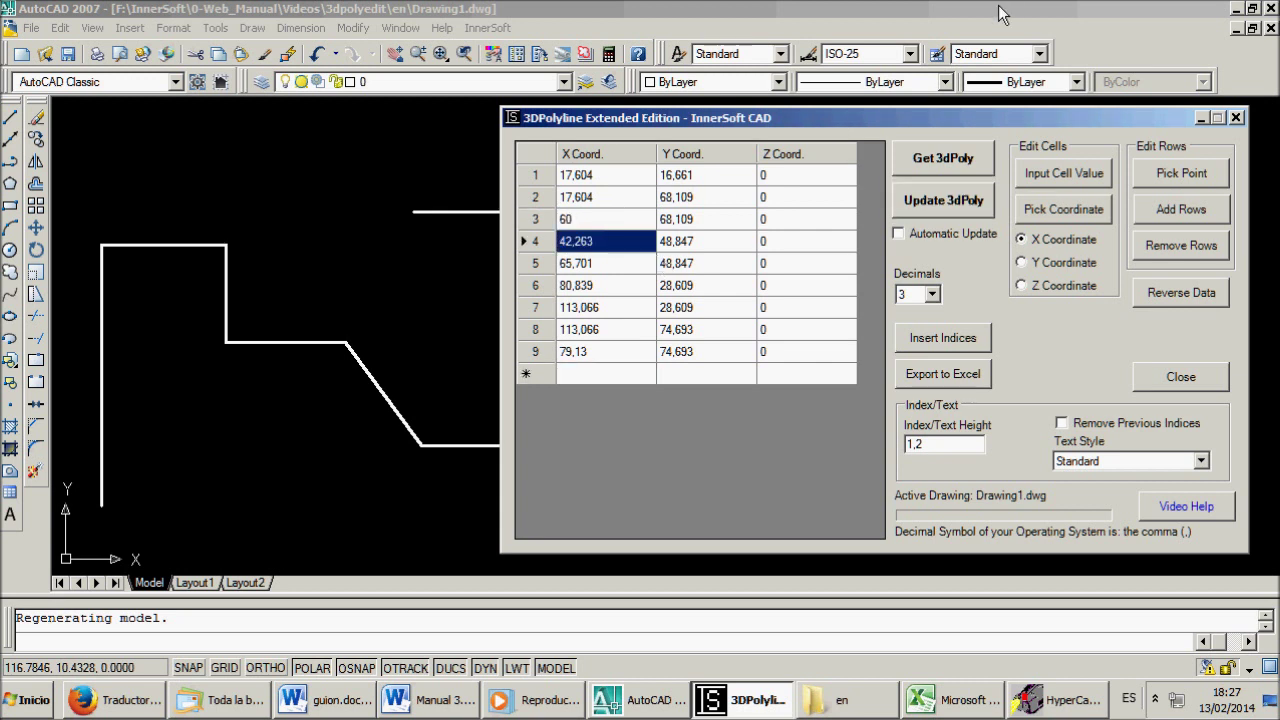
{"action": "left_click", "coordinate": [952, 197]}
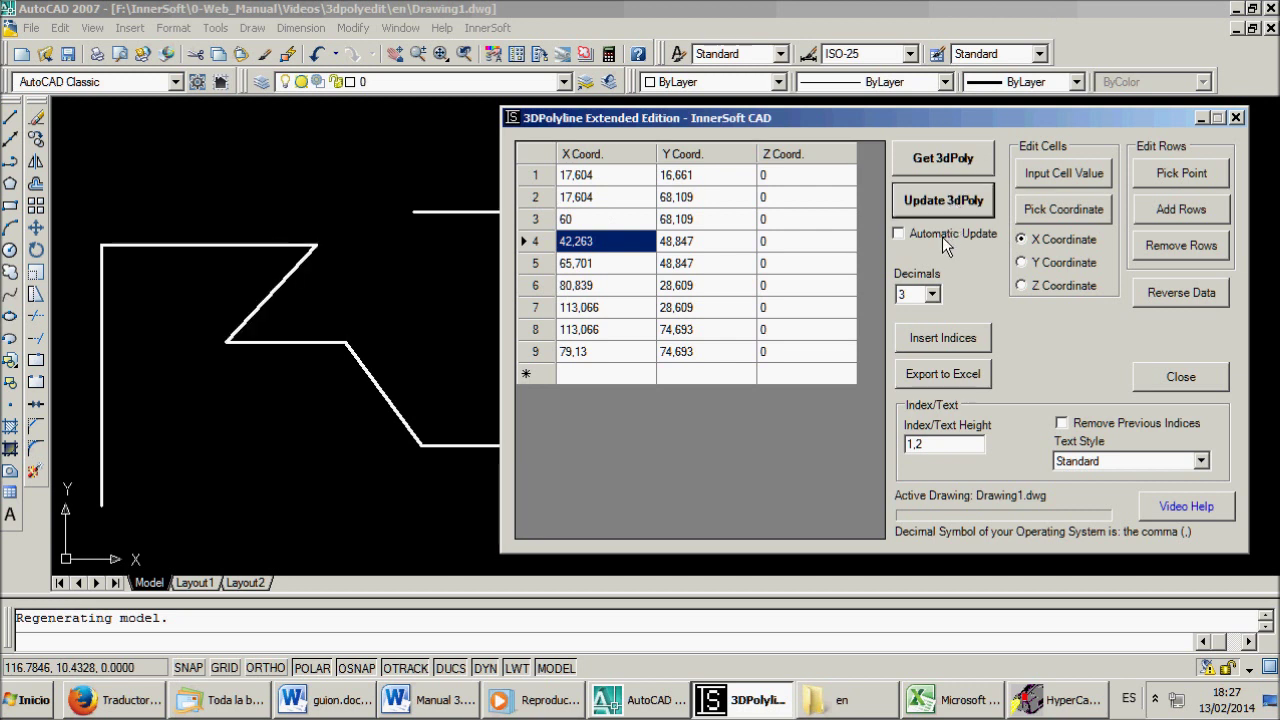
- Turn on Automatic Update and set the Y coordinate of vertex 4 to 80
{"action": "left_click", "coordinate": [942, 237]}
{"action": "left_click", "coordinate": [704, 250]}
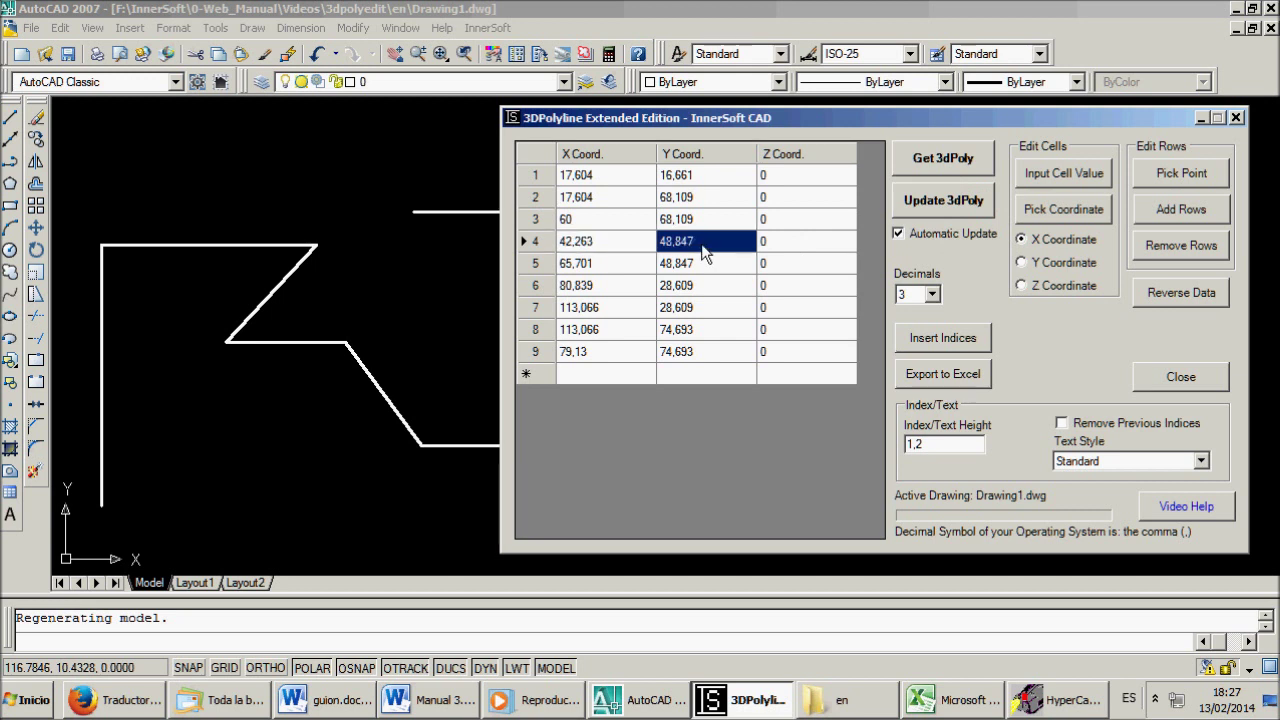
{"action": "type", "text": "80"}
{"action": "key", "text": "Return"}
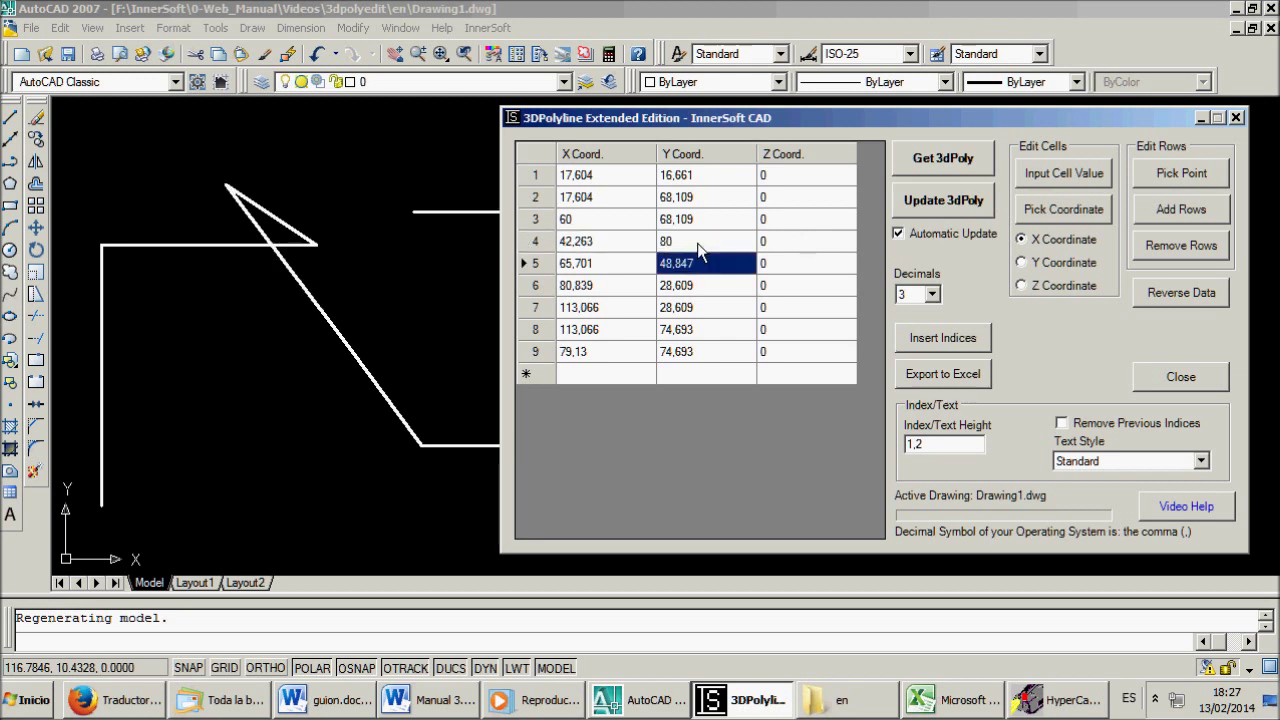
- Set the X coordinate of vertex 6 to 0
{"action": "key", "text": "Down"}
{"action": "key", "text": "Left"}
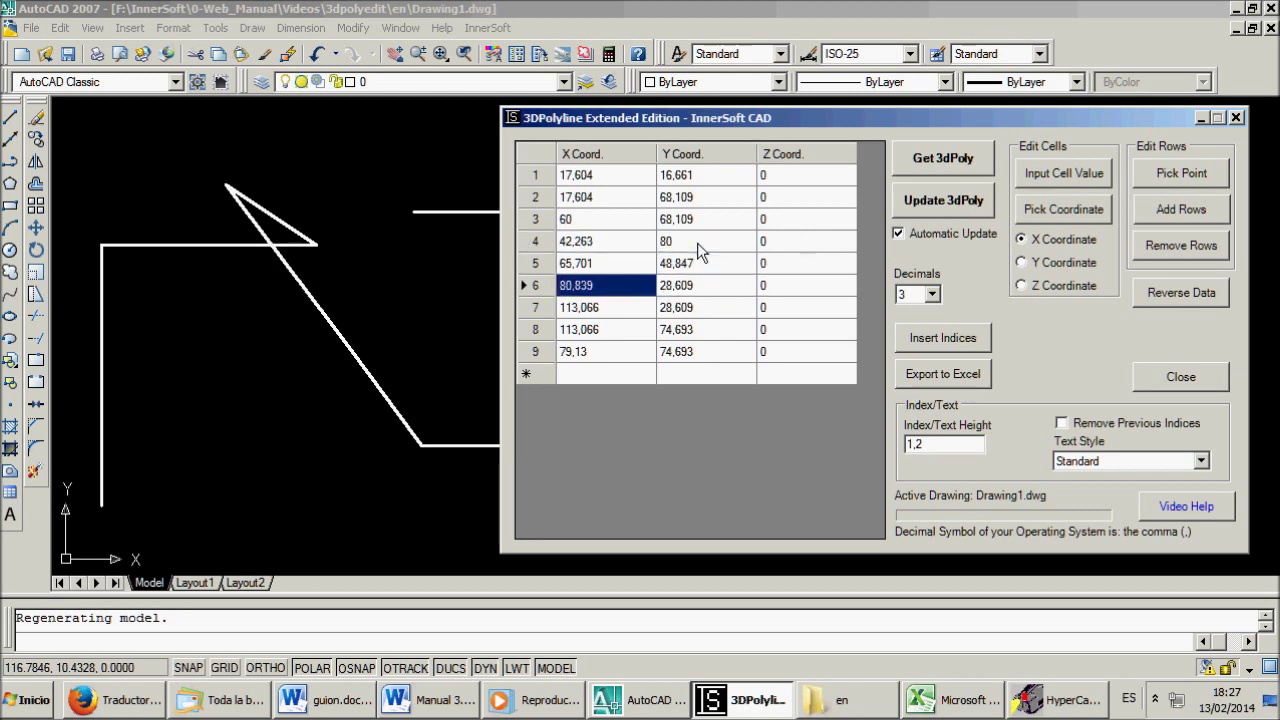
{"action": "type", "text": "0"}
{"action": "key", "text": "Return"}
- Set the Y coordinate of vertex 7 to 120 and that of vertex 9 to 0
{"action": "key", "text": "Right"}
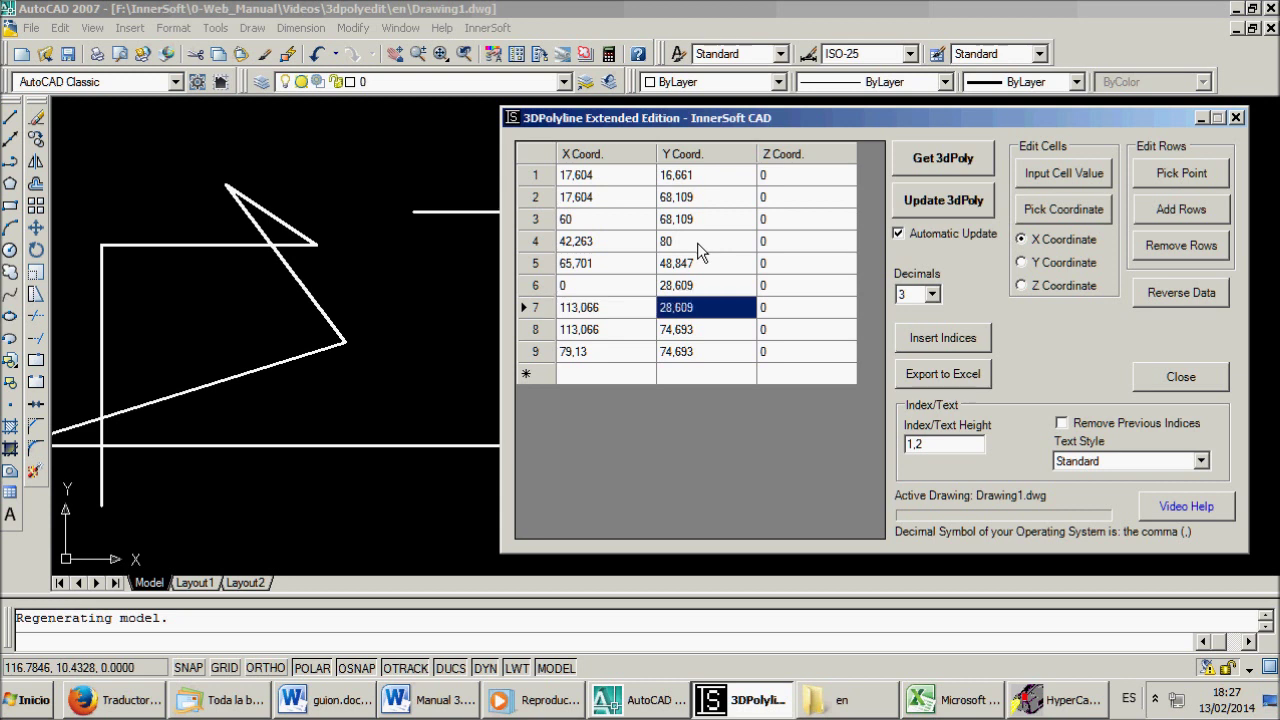
{"action": "type", "text": "120"}
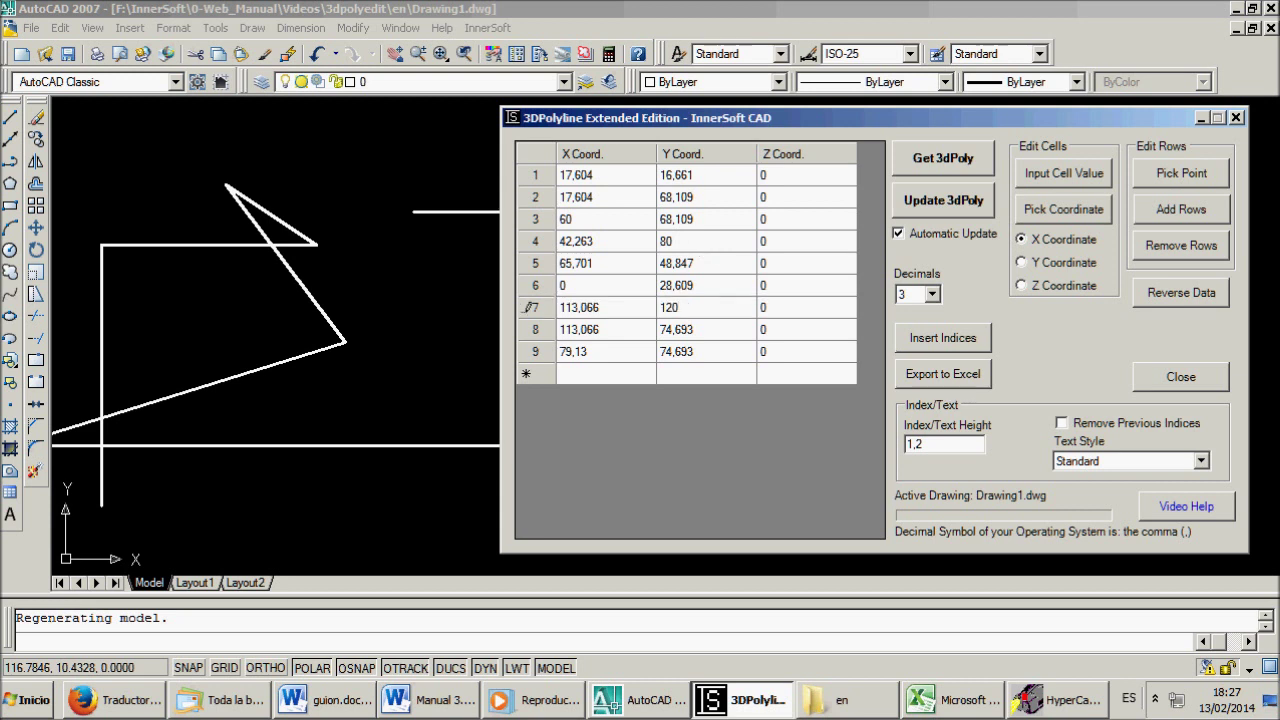
{"action": "key", "text": "Return"}
{"action": "key", "text": "Down"}
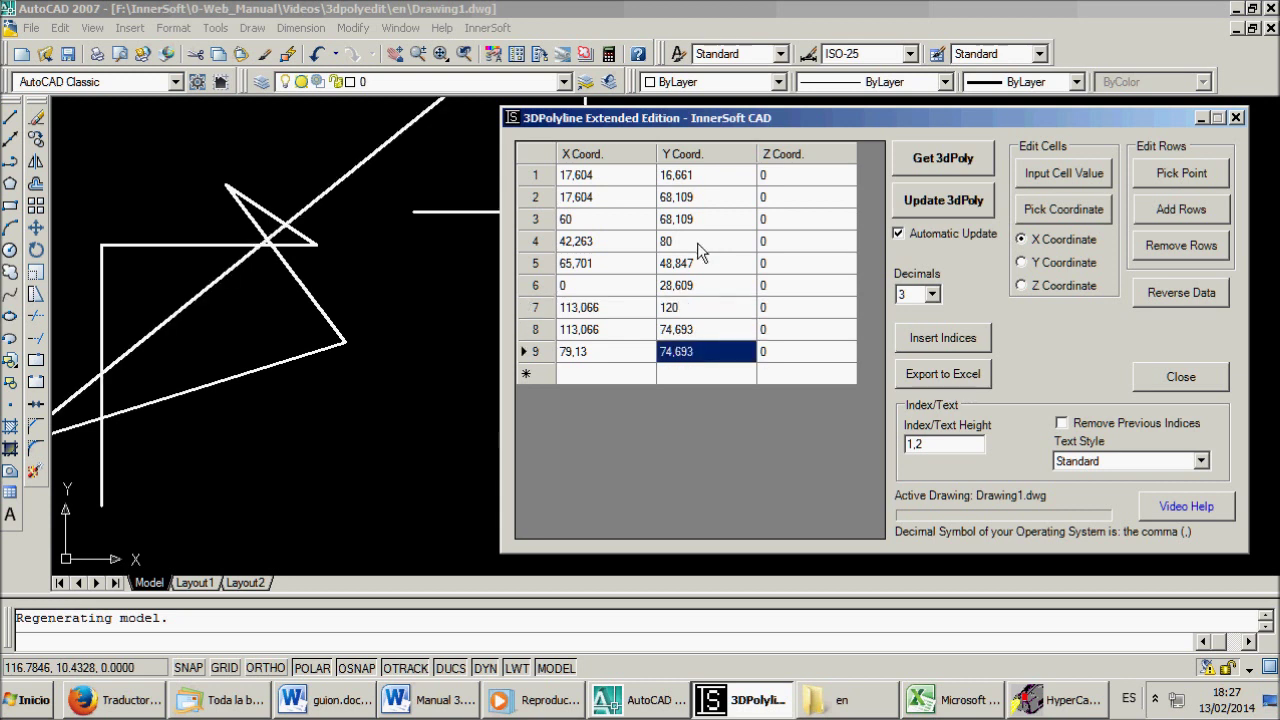
{"action": "type", "text": "0"}
{"action": "key", "text": "Return"}
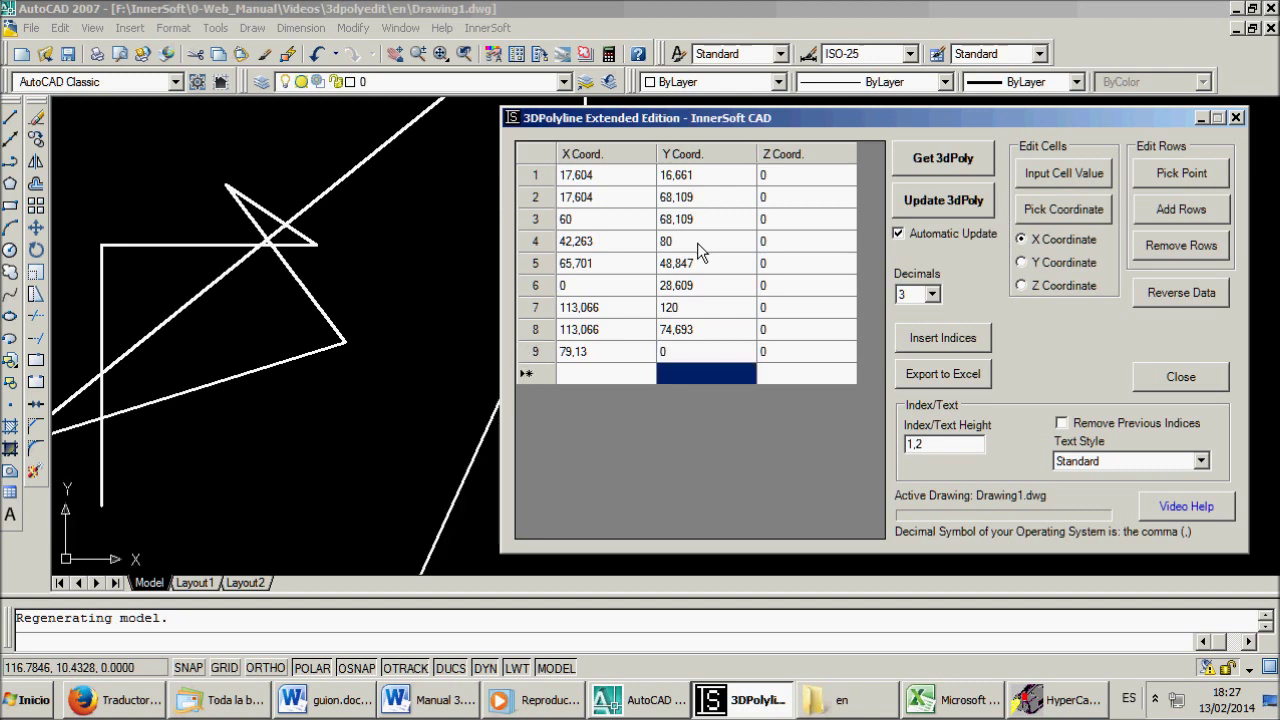
{"action": "left_click", "coordinate": [436, 277]}
{"action": "scroll", "coordinate": [715, 246], "scroll_direction": "down", "scroll_amount": 4}
{"action": "mouse_move", "coordinate": [709, 249]}
{"action": "middle_mouse_down"}
{"action": "mouse_move", "coordinate": [592, 317]}
{"action": "mouse_move", "coordinate": [489, 347]}
{"action": "middle_mouse_up"}
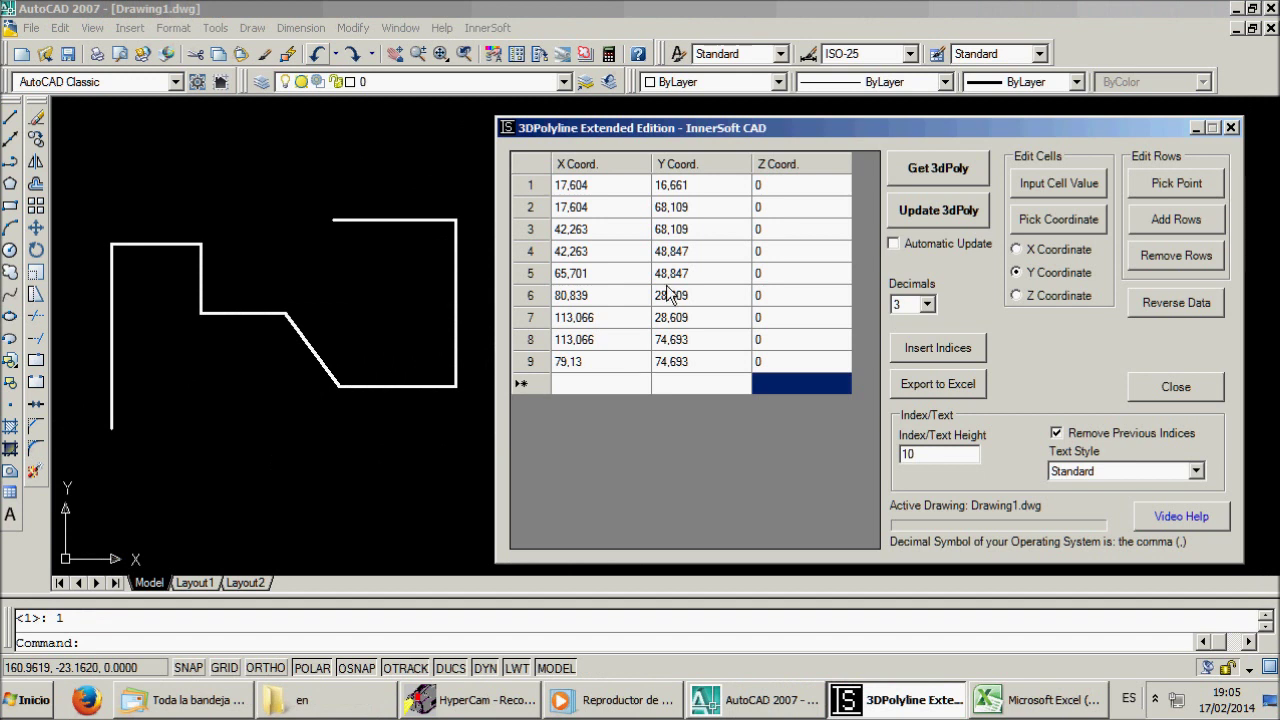
- Set the X coordinates of vertices 2 and 6 and the Y coordinates of vertices 4 and 8 to 30, and update the 3D polyline
{"action": "left_click", "coordinate": [591, 209]}
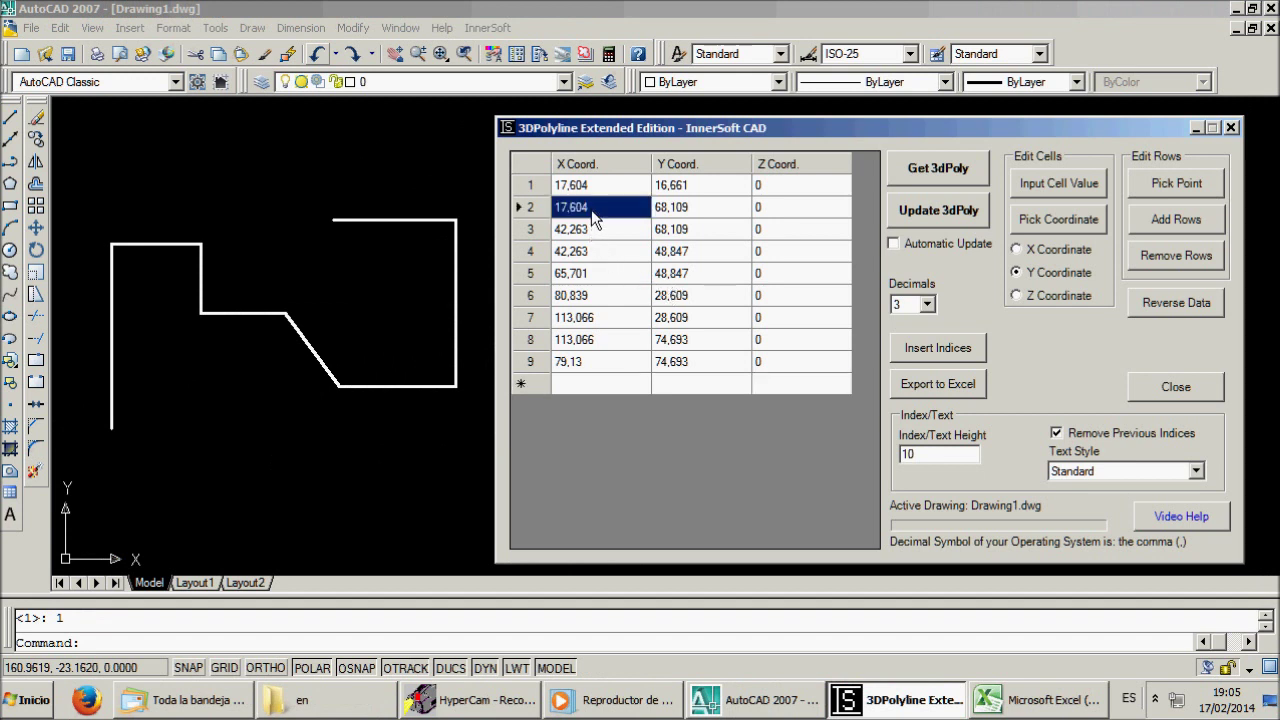
{"action": "left_click", "coordinate": [697, 258], "text": "ctrl"}
{"action": "left_click", "coordinate": [577, 303], "text": "ctrl"}
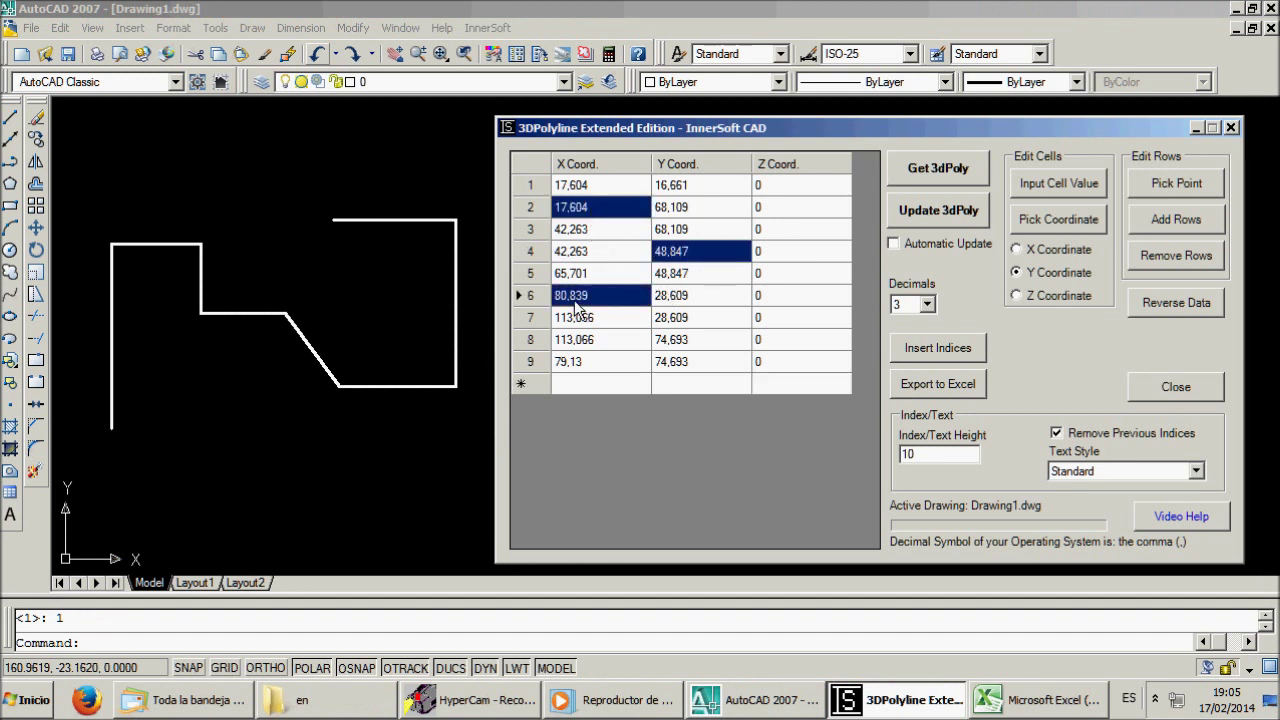
{"action": "left_click", "coordinate": [699, 340], "text": "ctrl"}
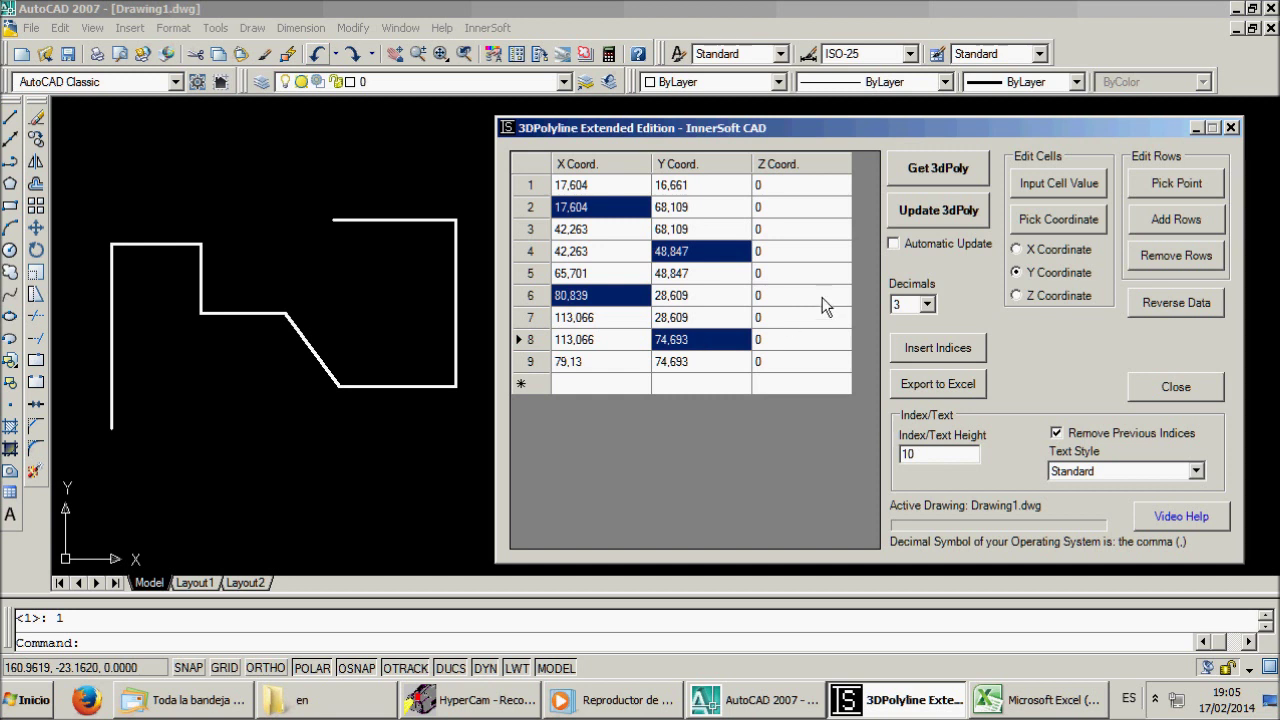
{"action": "left_click", "coordinate": [1046, 186]}
{"action": "type", "text": "30"}
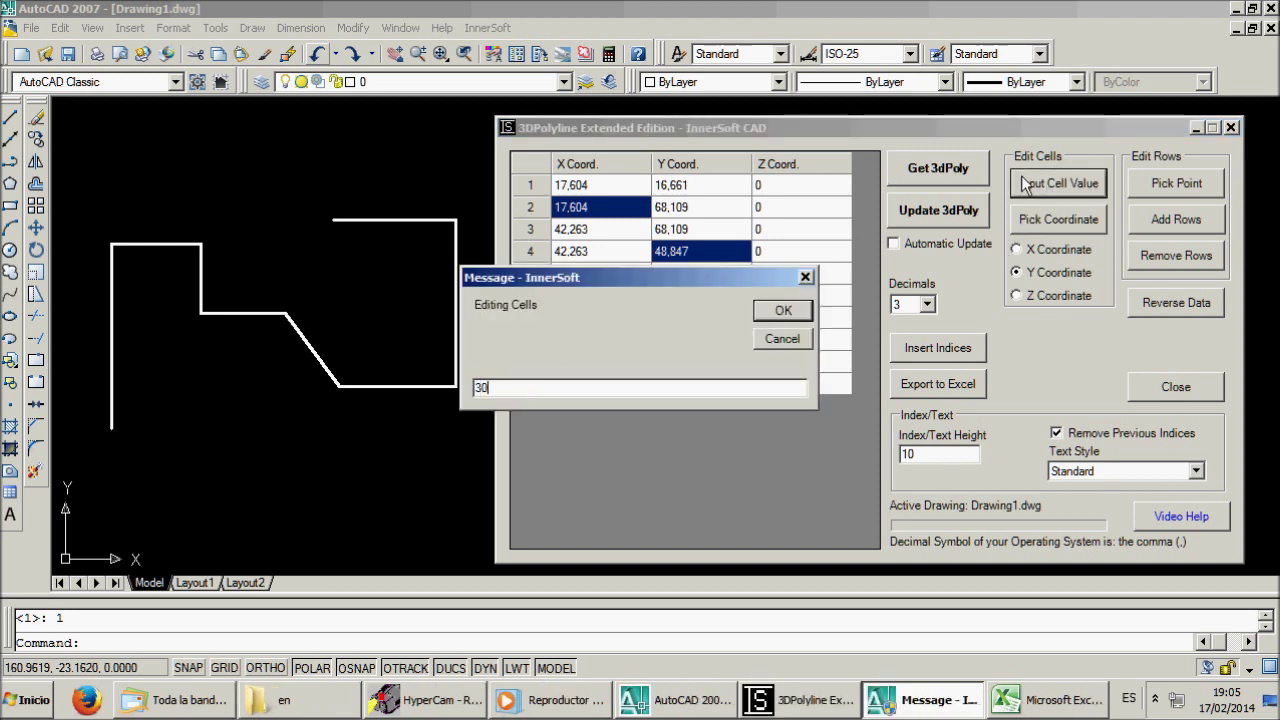
{"action": "left_click", "coordinate": [776, 312]}
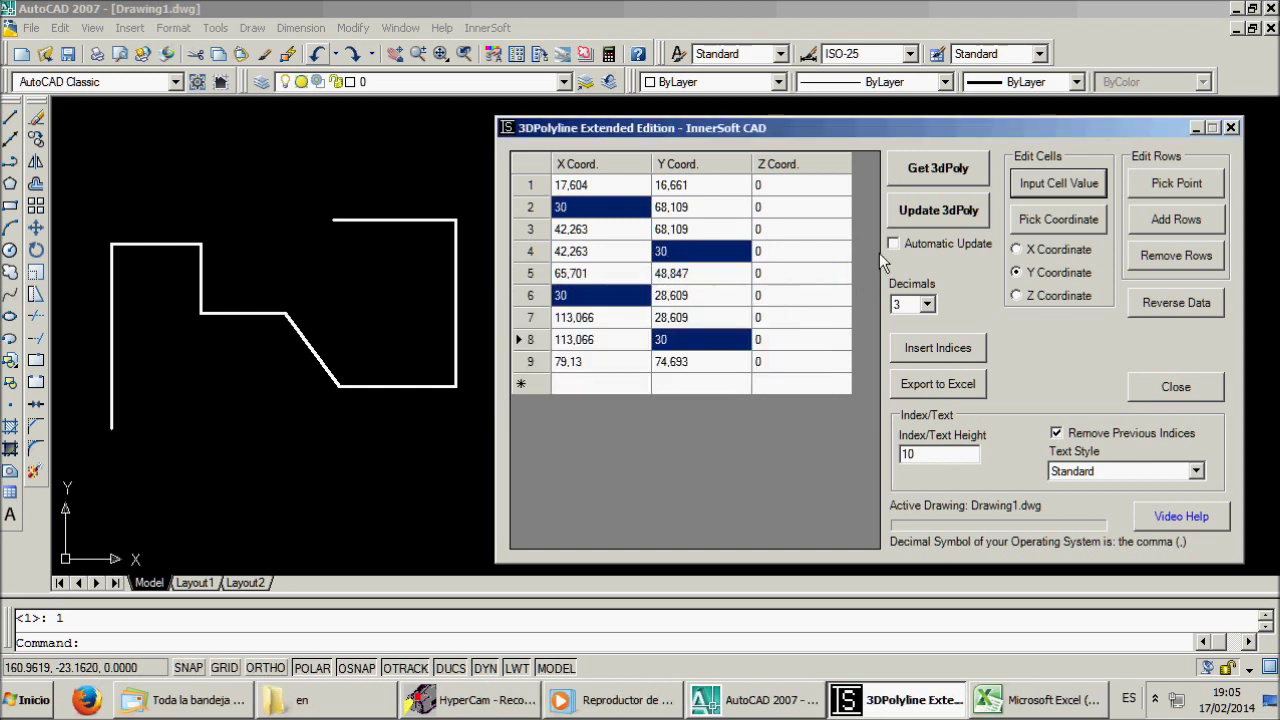
{"action": "left_click", "coordinate": [913, 215]}
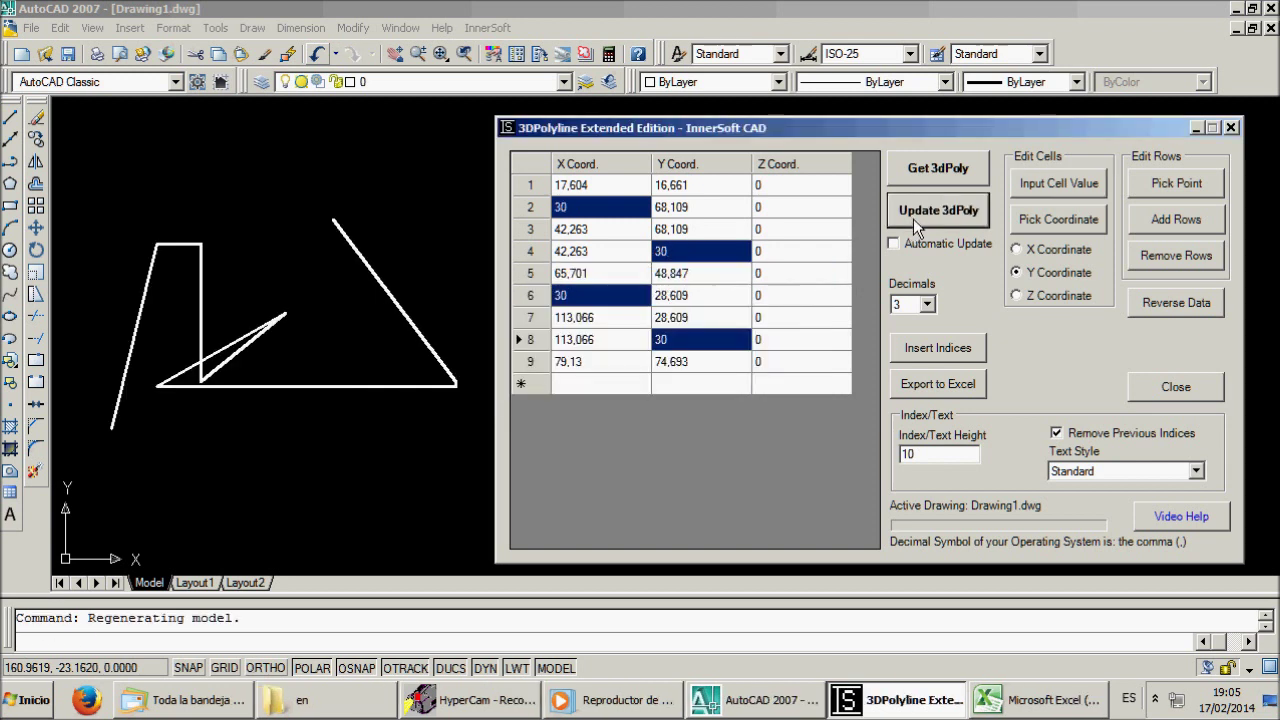
- Set the Y coordinates of vertices 4 to 9 by picking the polyline's start point in the drawing, and update the 3D polyline
{"action": "left_click", "coordinate": [700, 296]}
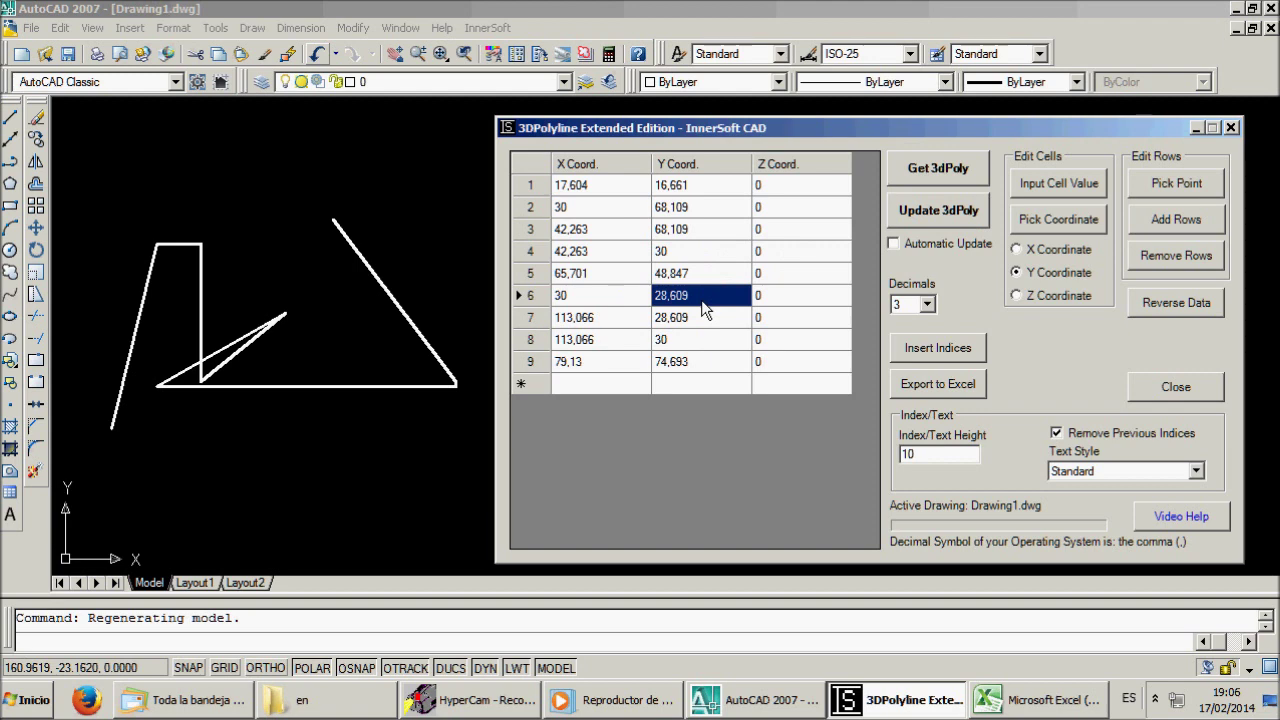
{"action": "left_click", "coordinate": [370, 353]}
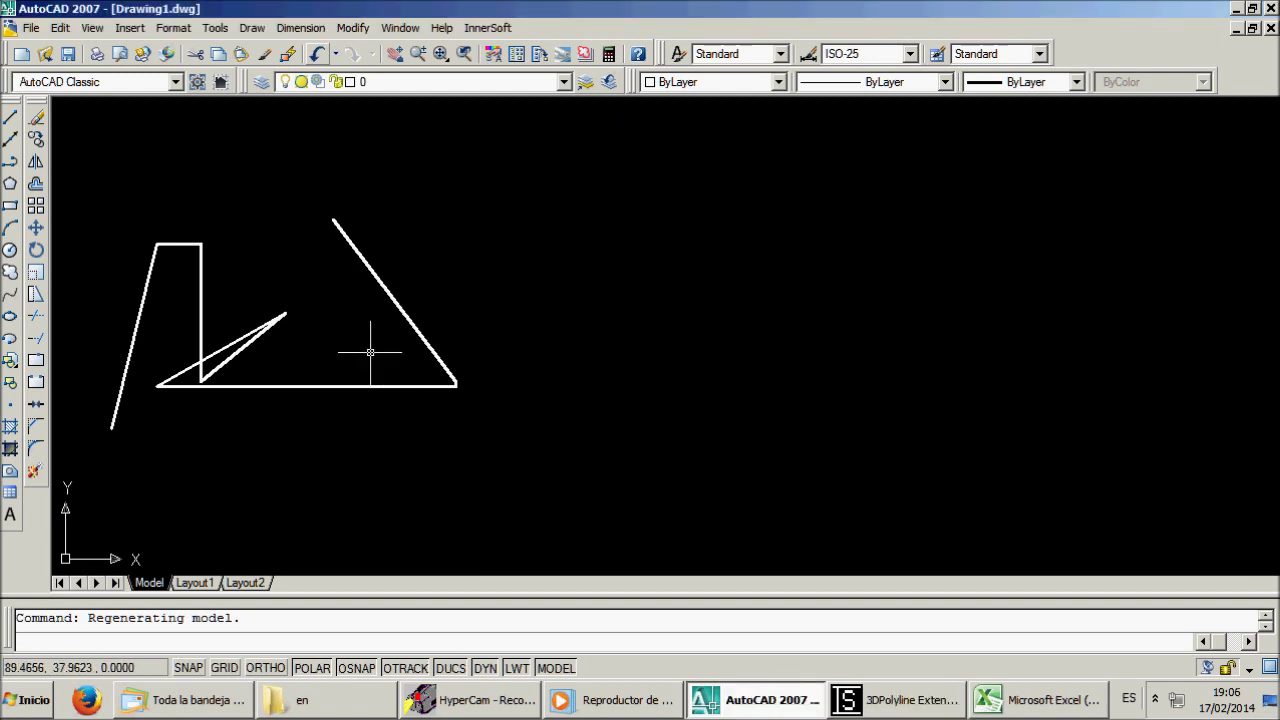
{"action": "middle_click_drag", "start_coordinate": [384, 402], "coordinate": [424, 364]}
{"action": "key", "text": "alt+Tab"}
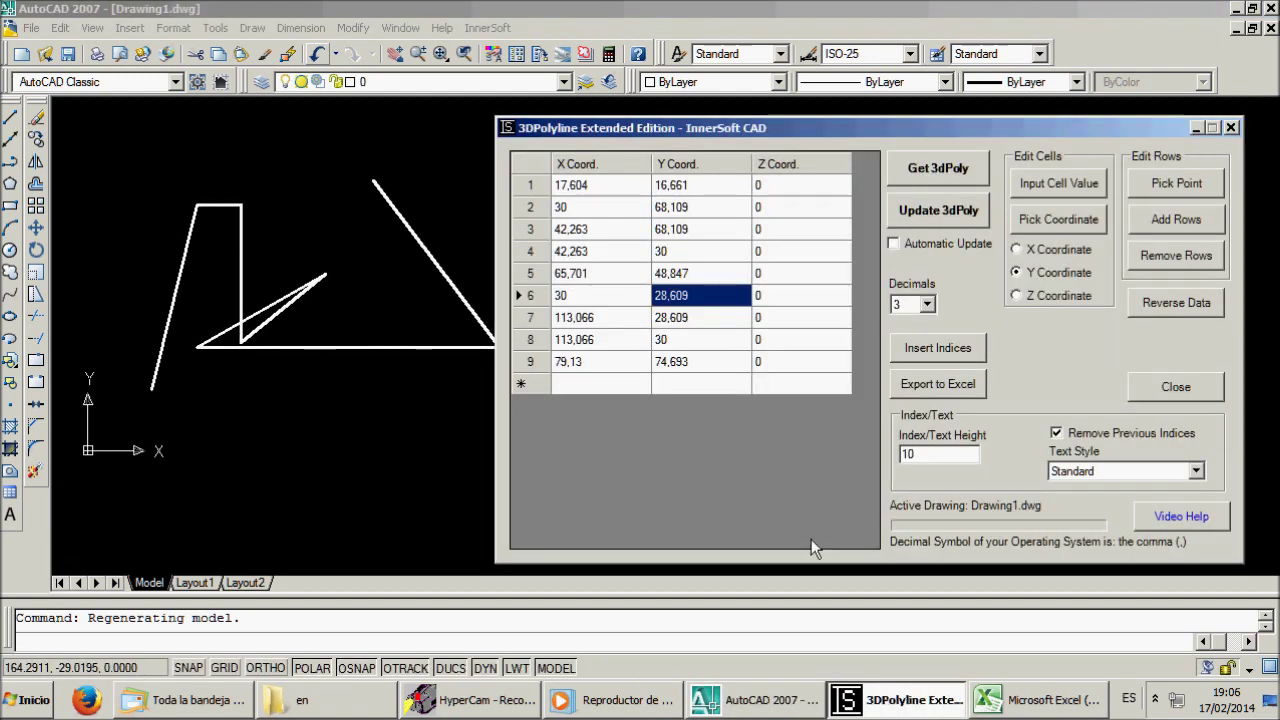
{"action": "left_click_drag", "start_coordinate": [675, 254], "coordinate": [677, 359]}
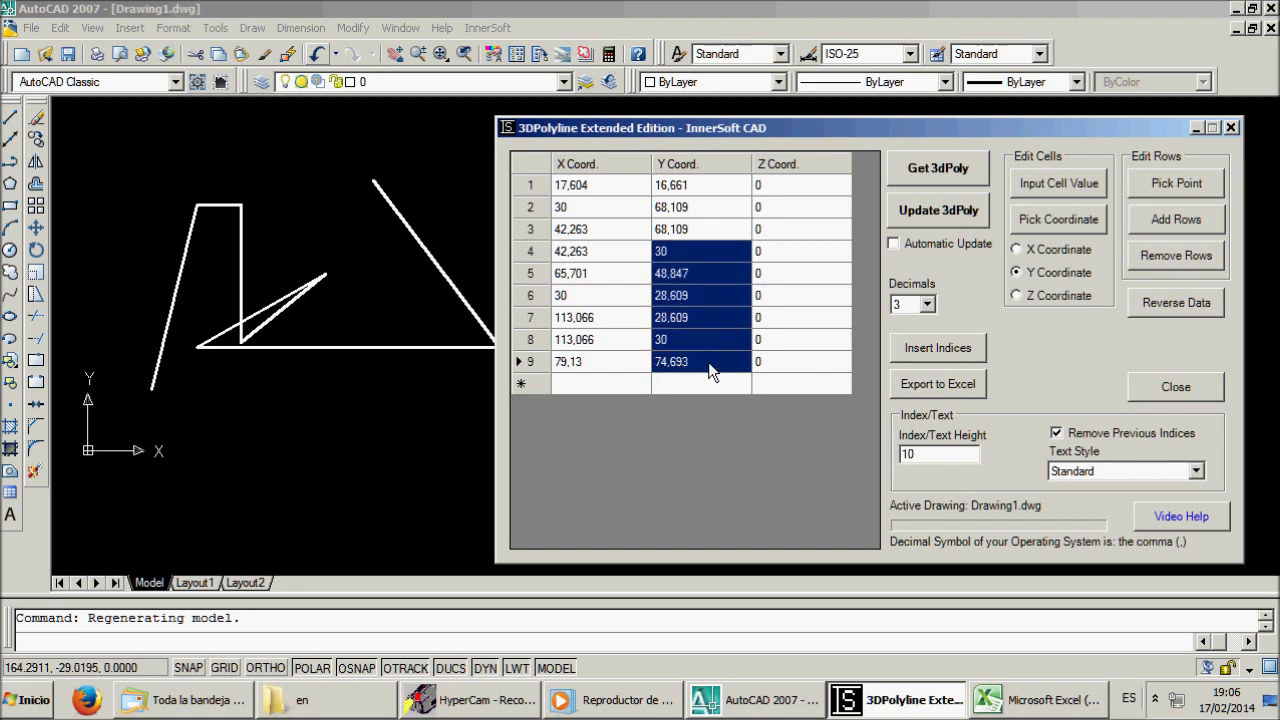
{"action": "left_click", "coordinate": [1042, 224]}
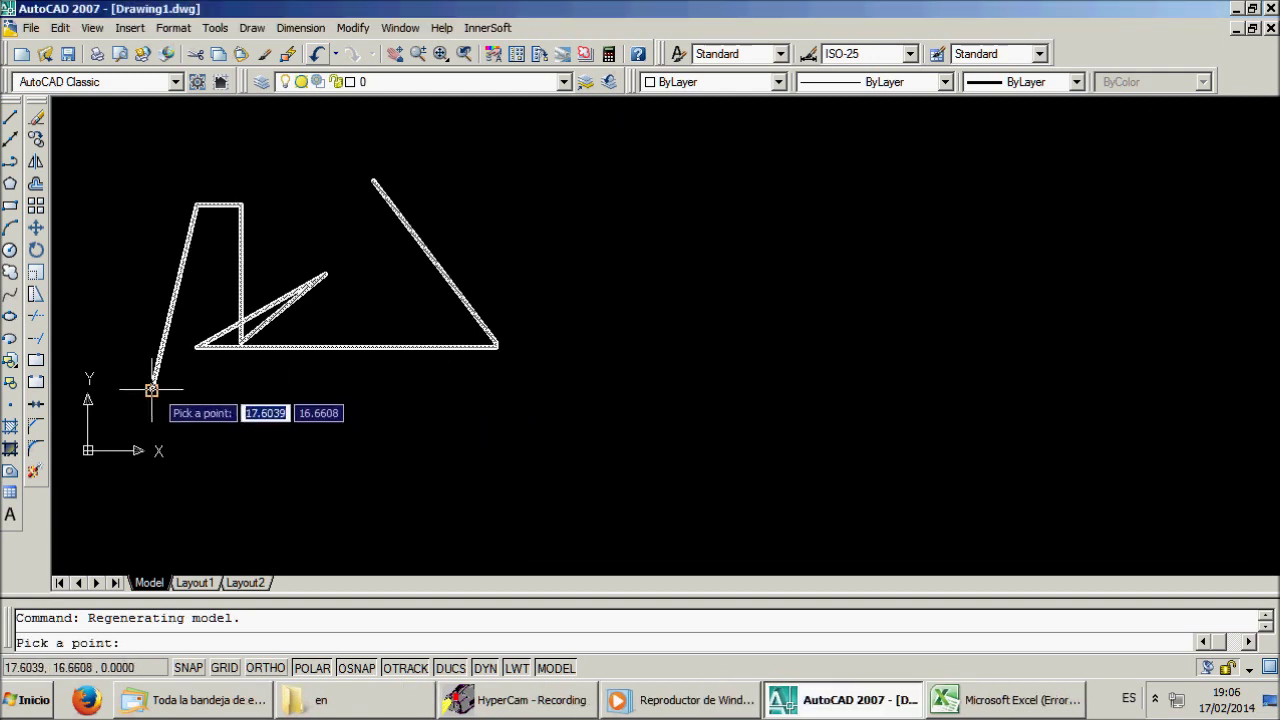
{"action": "left_click", "coordinate": [151, 390]}
{"action": "left_click", "coordinate": [919, 217]}
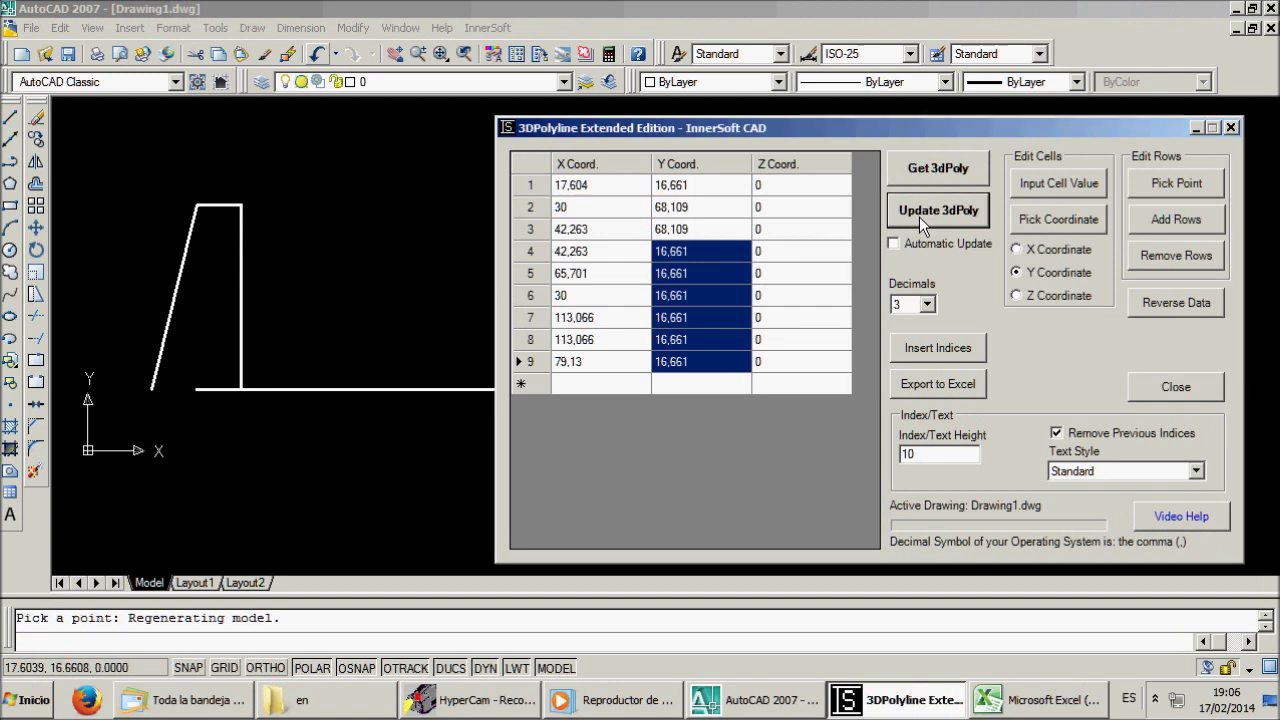
- Replace vertices 2, 5, 8 and 9 with a point picked at the polyline's upper-left corner, and update the 3D polyline
{"action": "left_click", "coordinate": [470, 323]}
{"action": "middle_click_drag", "start_coordinate": [474, 334], "coordinate": [433, 338]}
{"action": "left_click", "coordinate": [899, 703]}
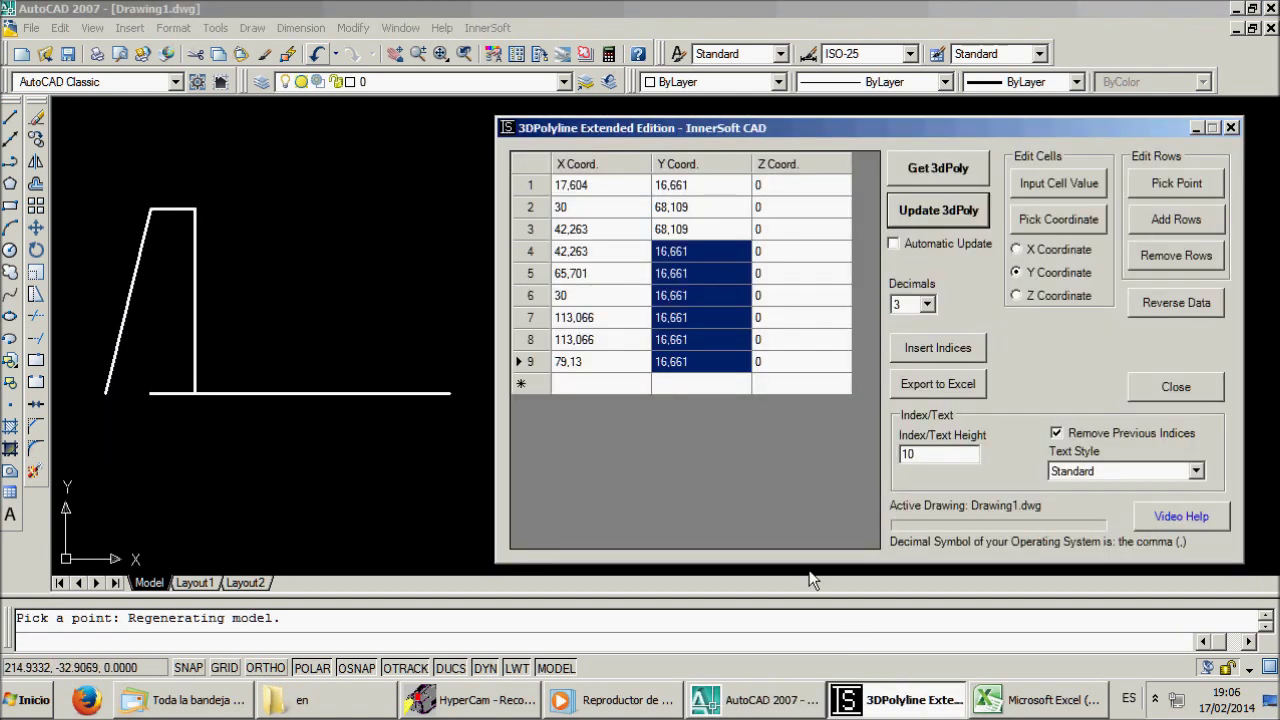
{"action": "left_click", "coordinate": [805, 277]}
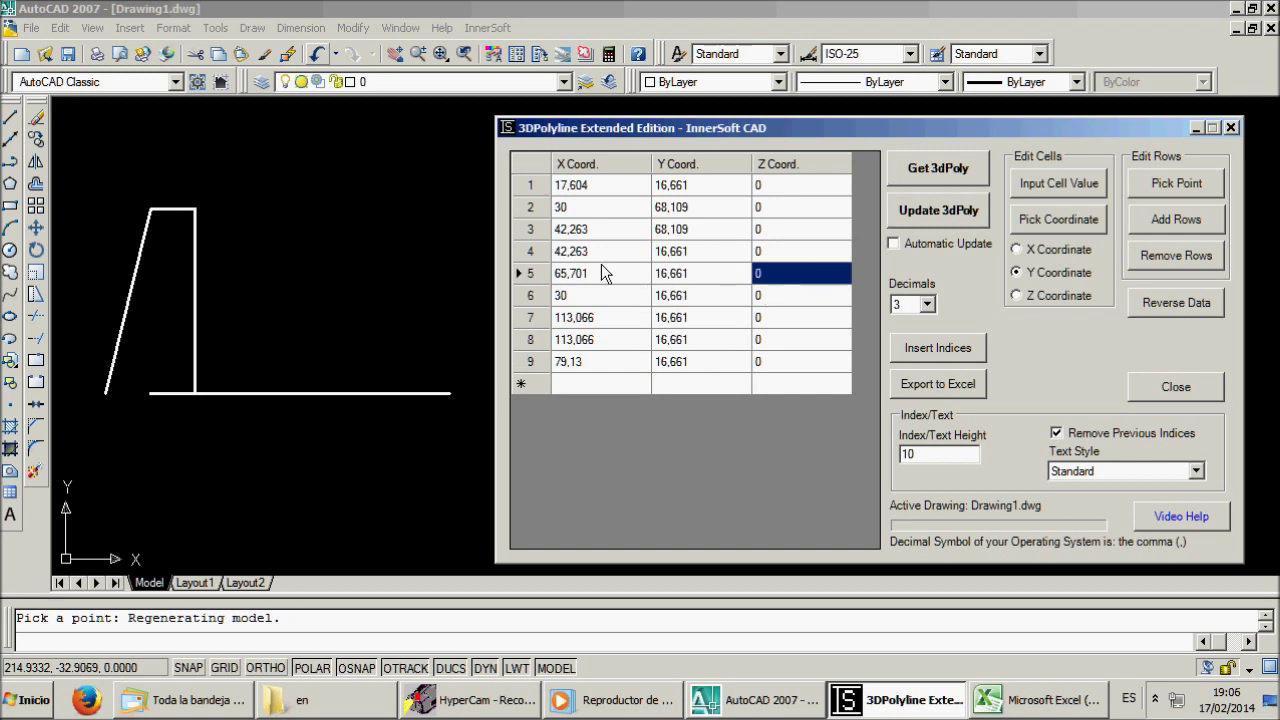
{"action": "left_click", "coordinate": [533, 214]}
{"action": "left_click", "coordinate": [528, 274], "text": "ctrl"}
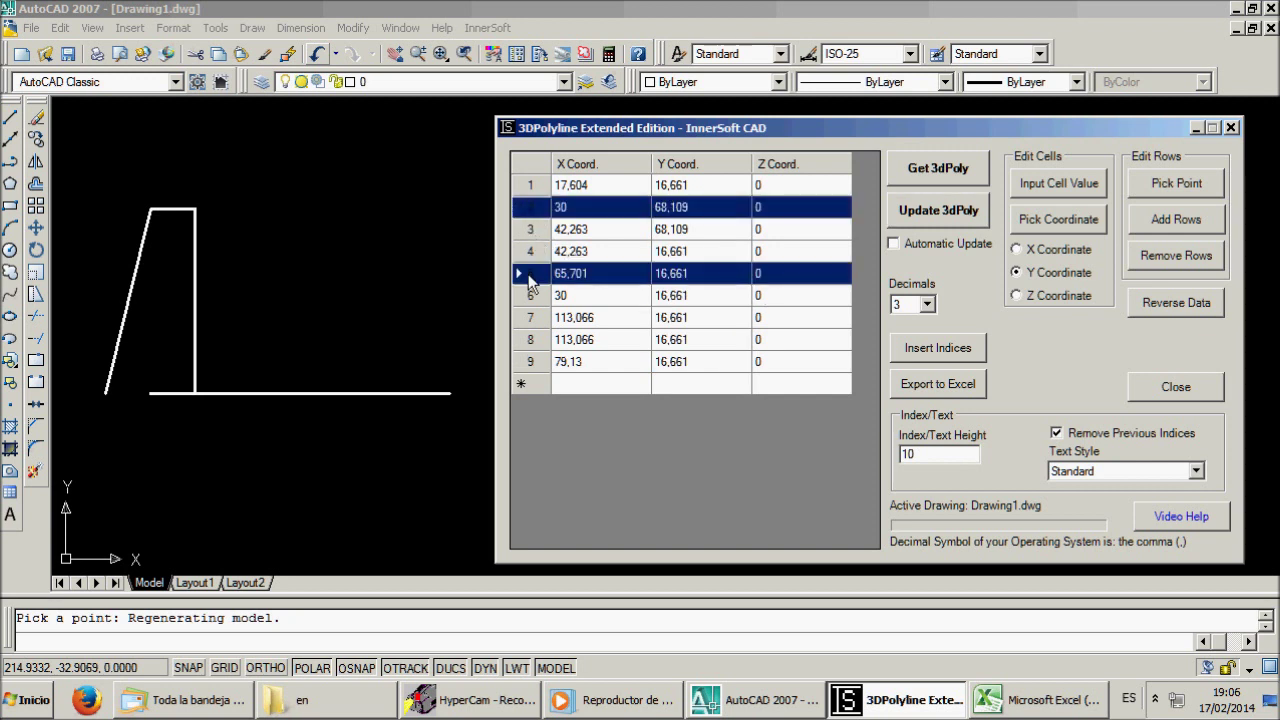
{"action": "left_click", "coordinate": [531, 342], "text": "ctrl"}
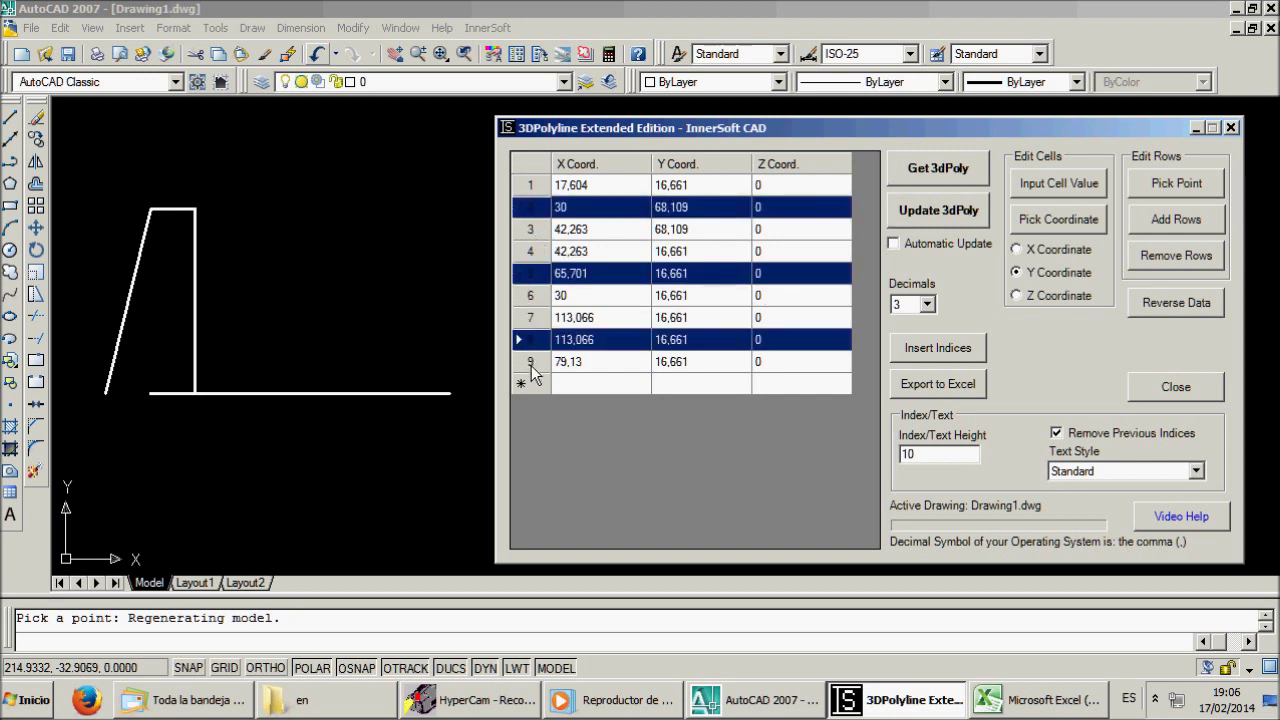
{"action": "left_click", "coordinate": [530, 362], "text": "ctrl"}
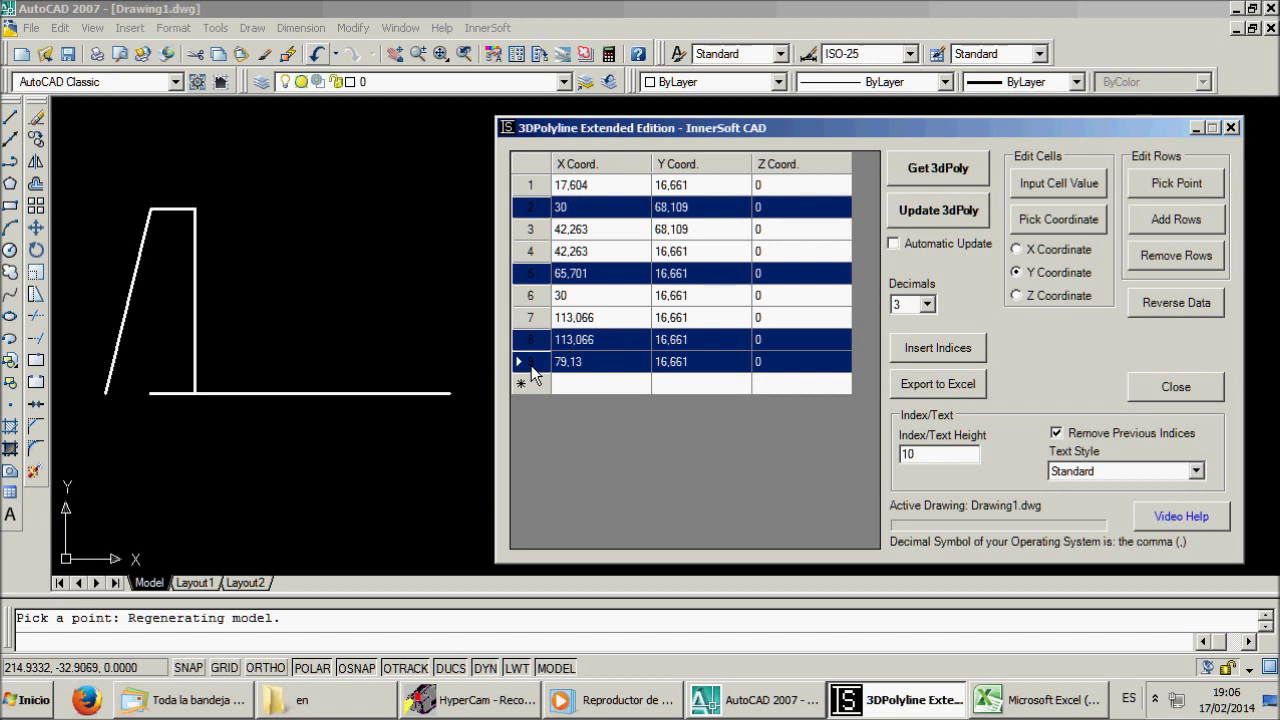
{"action": "left_click", "coordinate": [1158, 184]}
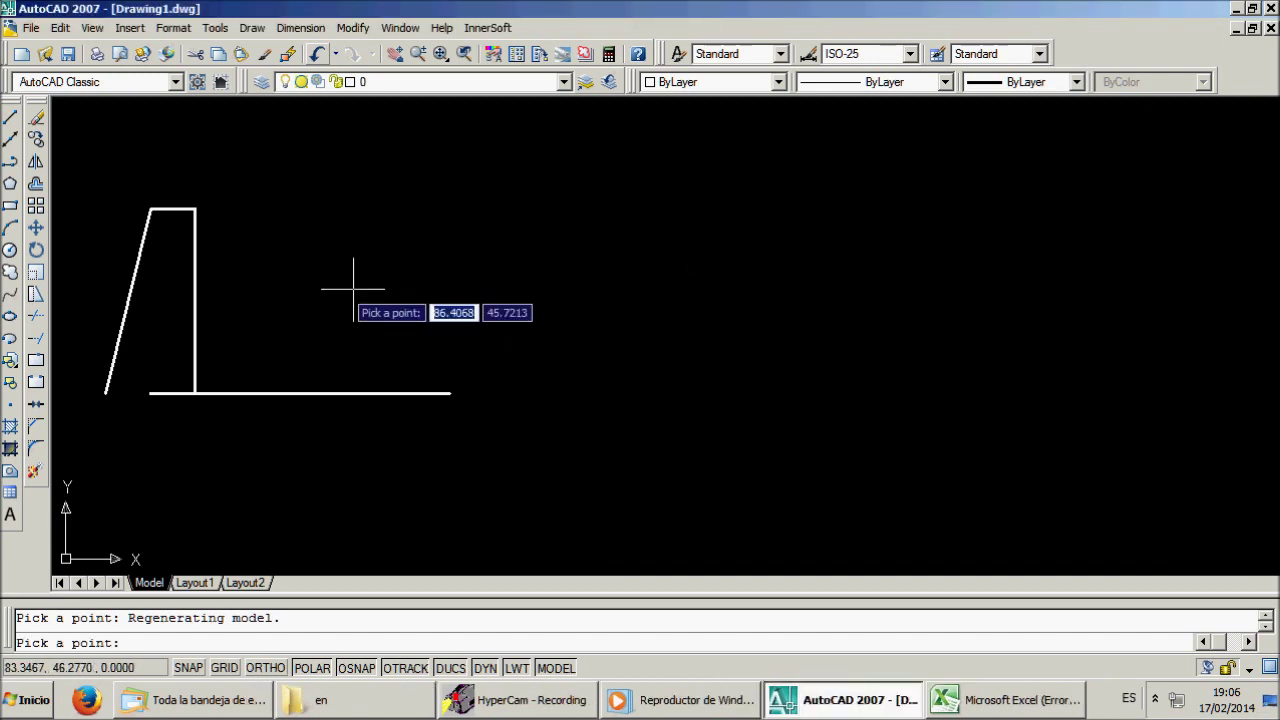
{"action": "left_click", "coordinate": [150, 208]}
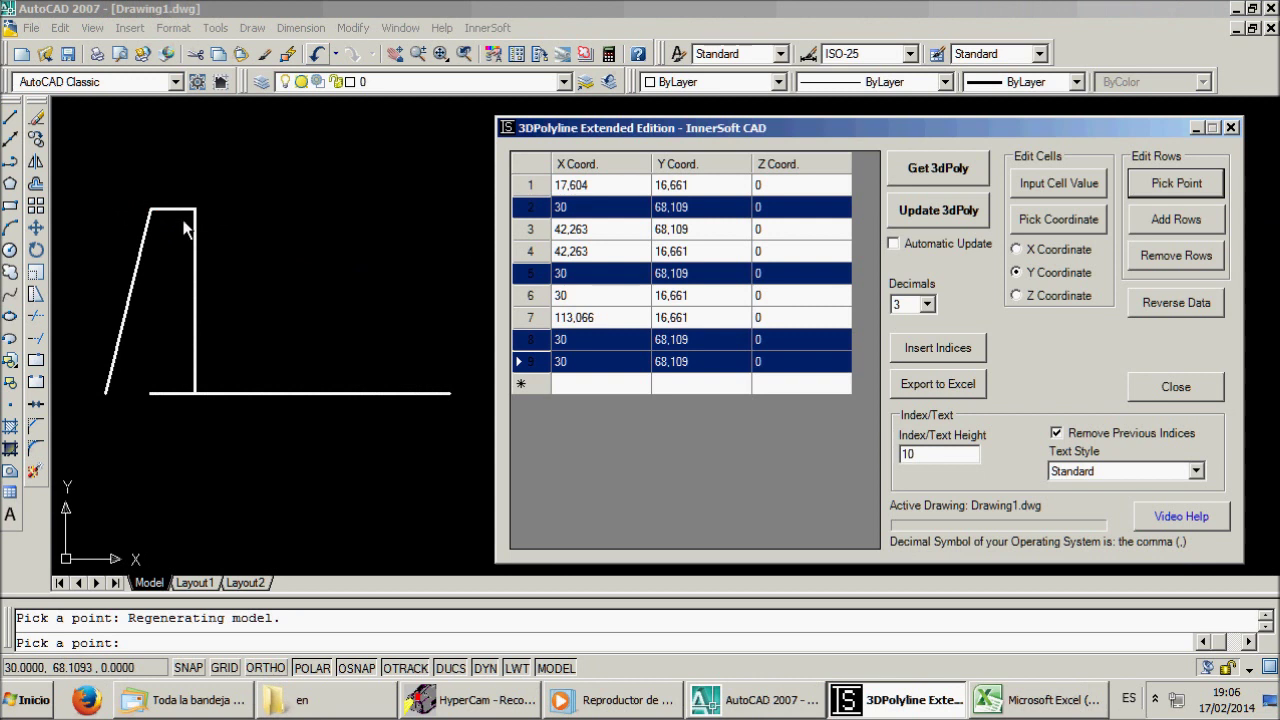
{"action": "left_click", "coordinate": [958, 212]}
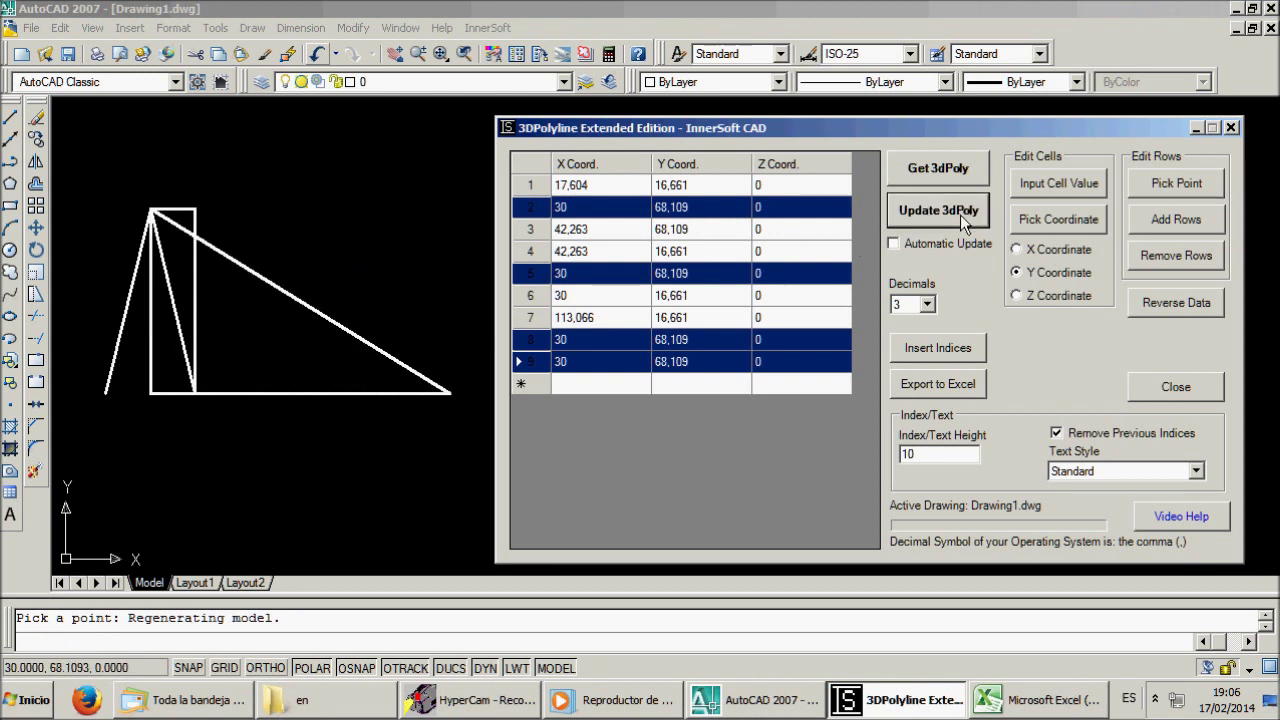
- Add seven rows to the table and paste the X and Y values of rows 3 to 5 starting at row 11's Y coordinate
{"action": "left_click", "coordinate": [740, 232]}
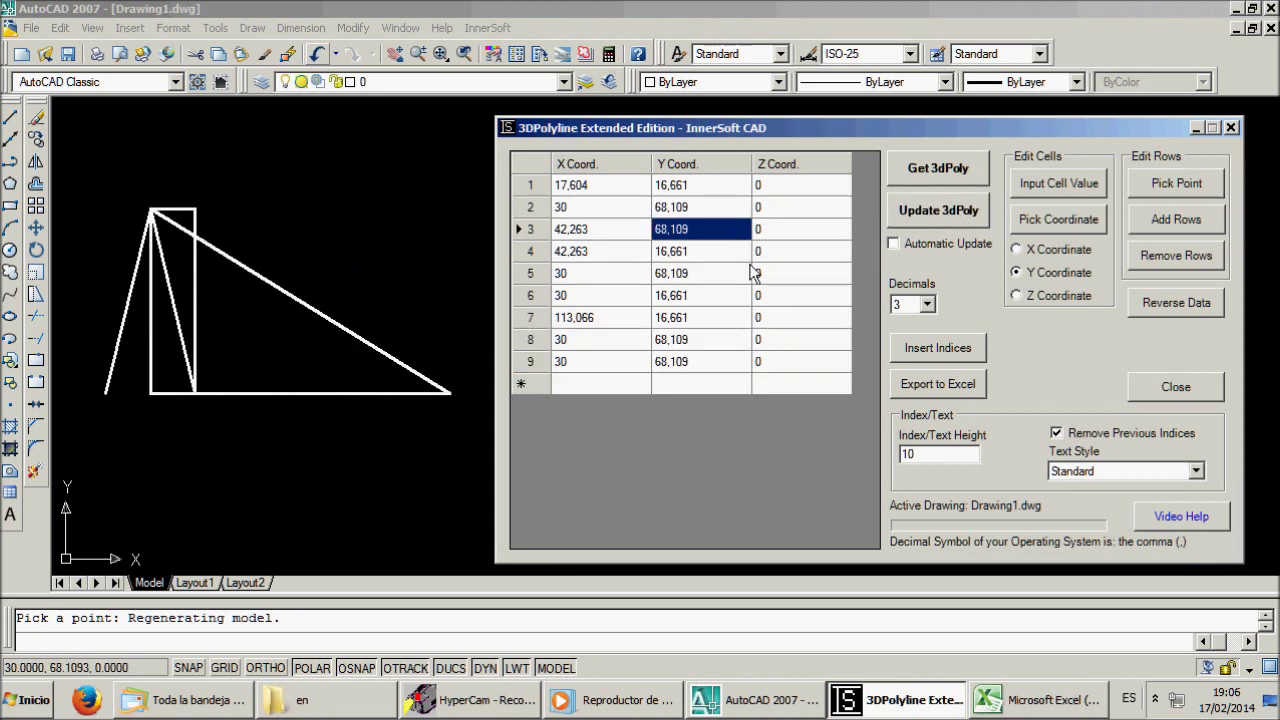
{"action": "left_click", "coordinate": [1147, 226]}
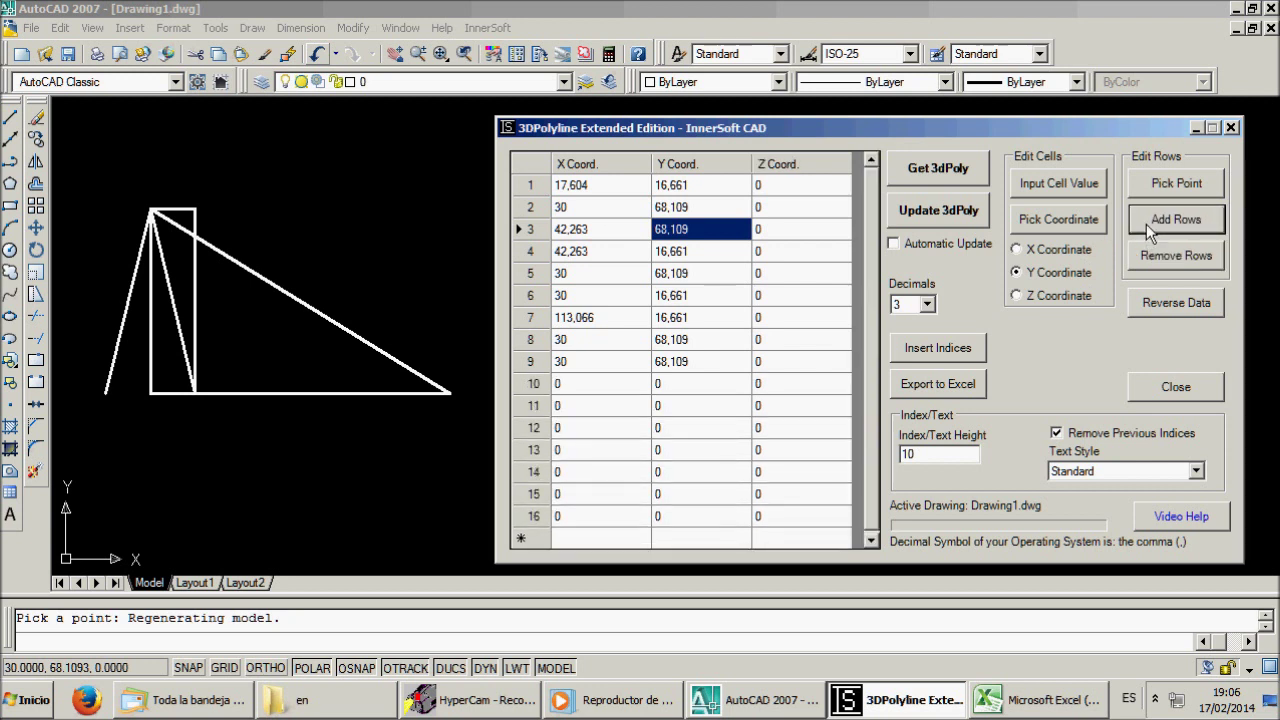
{"action": "left_click_drag", "start_coordinate": [614, 234], "coordinate": [686, 266]}
{"action": "right_click", "coordinate": [686, 266]}
{"action": "left_click", "coordinate": [720, 278]}
{"action": "left_click", "coordinate": [682, 405]}
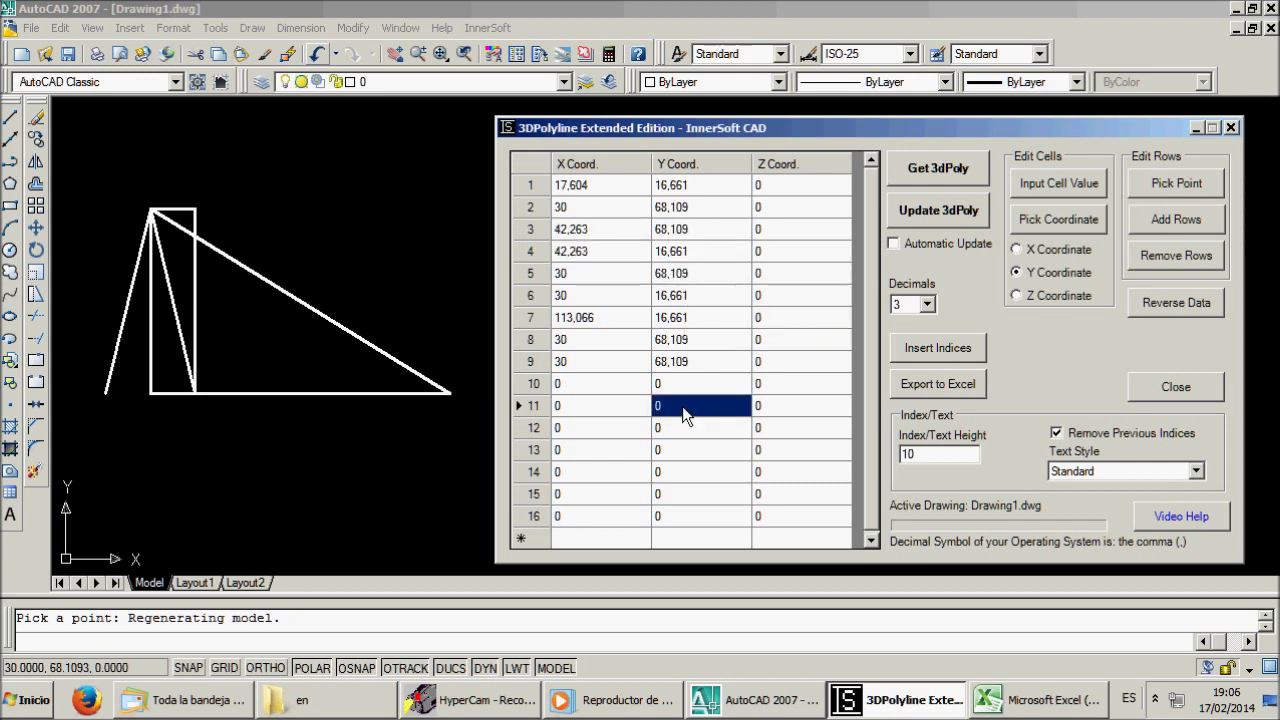
{"action": "right_click", "coordinate": [683, 406]}
{"action": "left_click", "coordinate": [708, 440]}
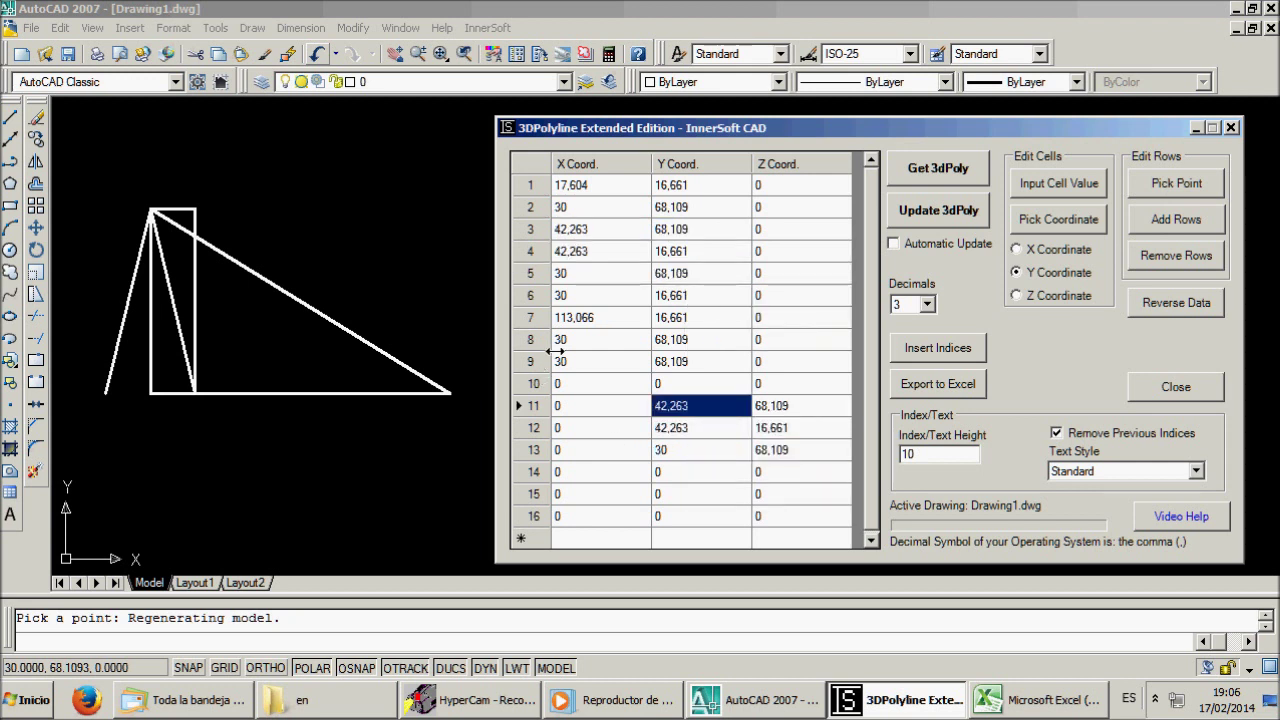
- Copy the X and Y values of rows 5 to 8 and insert them as new cells at row 16
{"action": "left_click_drag", "start_coordinate": [570, 273], "coordinate": [676, 344]}
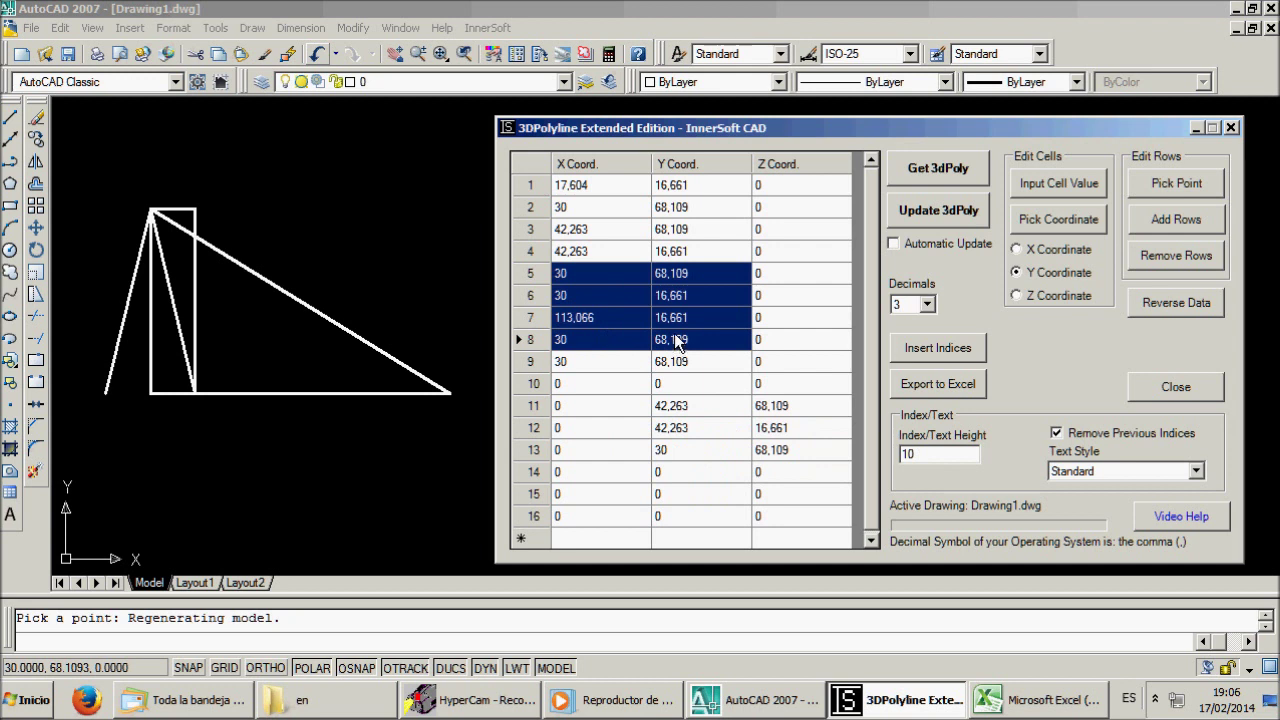
{"action": "right_click", "coordinate": [680, 344]}
{"action": "left_click", "coordinate": [720, 346]}
{"action": "left_click", "coordinate": [578, 516]}
{"action": "right_click", "coordinate": [577, 514]}
{"action": "left_click", "coordinate": [592, 567]}
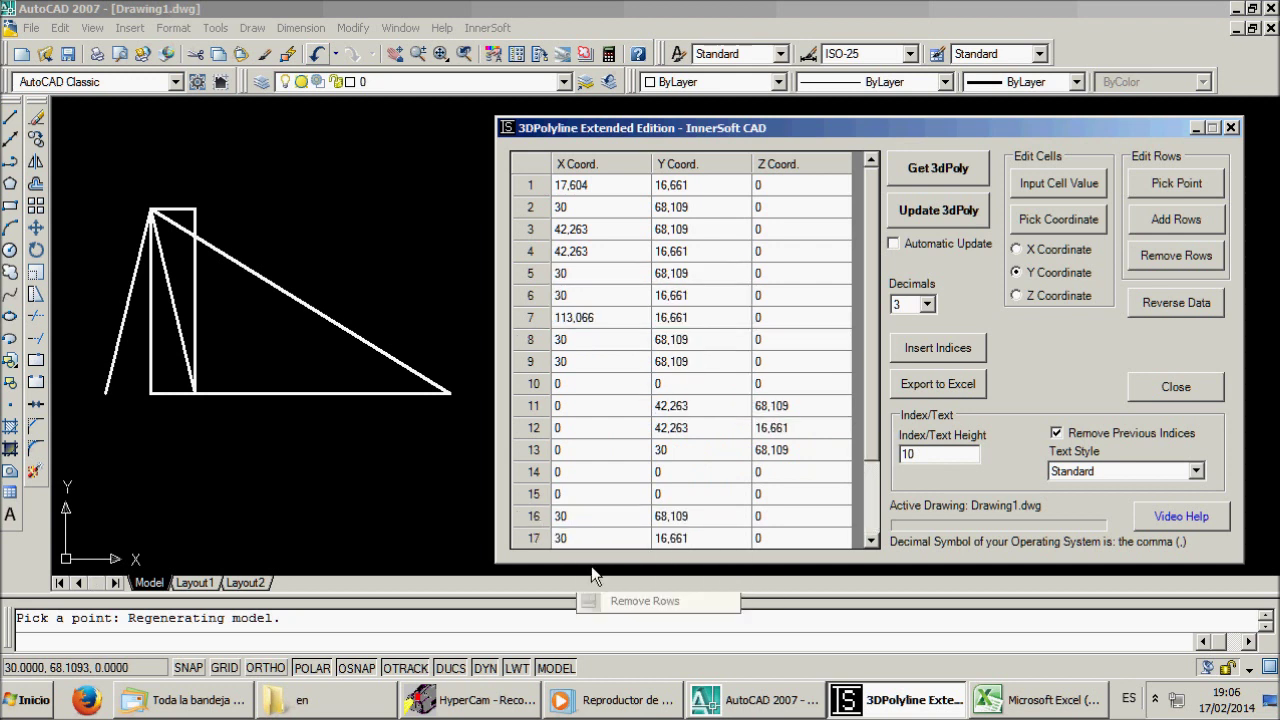
- Update the 3D polyline with the extended coordinate table
{"action": "left_click", "coordinate": [604, 472]}
{"action": "scroll", "coordinate": [603, 472], "scroll_direction": "down", "scroll_amount": 2}
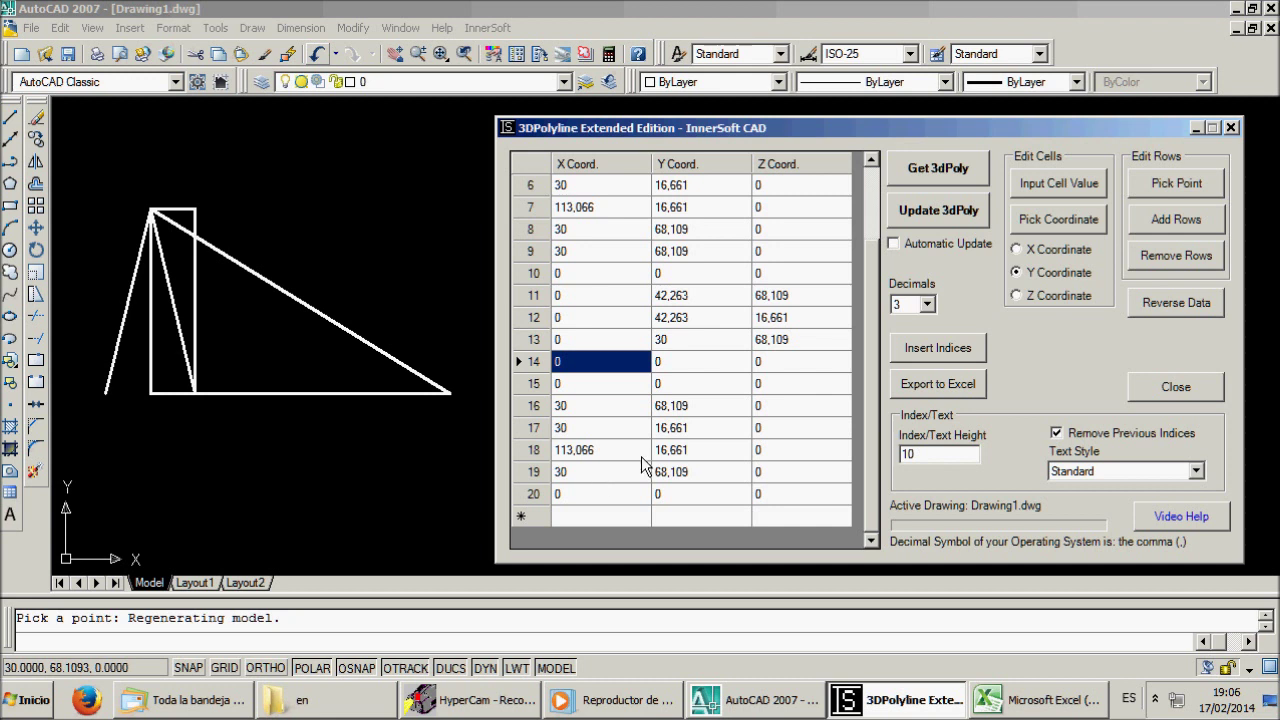
{"action": "left_click", "coordinate": [941, 214]}
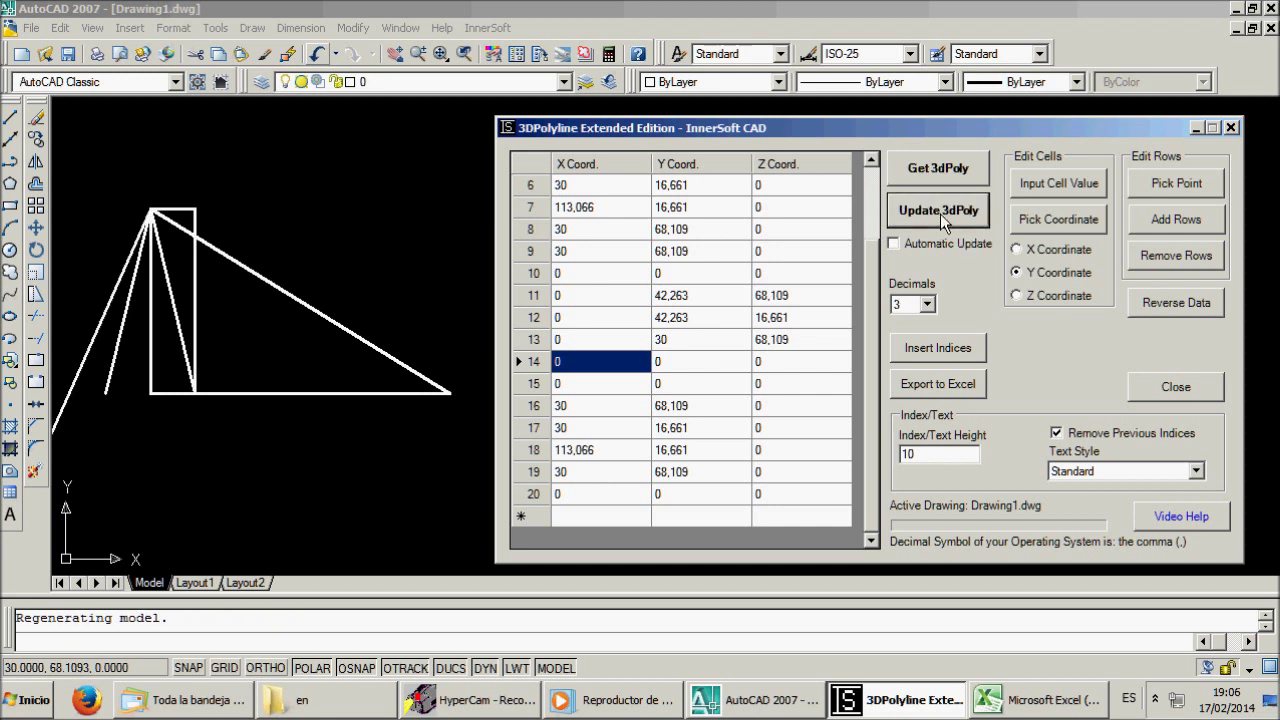
{"action": "left_click", "coordinate": [345, 291]}
{"action": "middle_click_drag", "start_coordinate": [348, 312], "coordinate": [429, 289]}
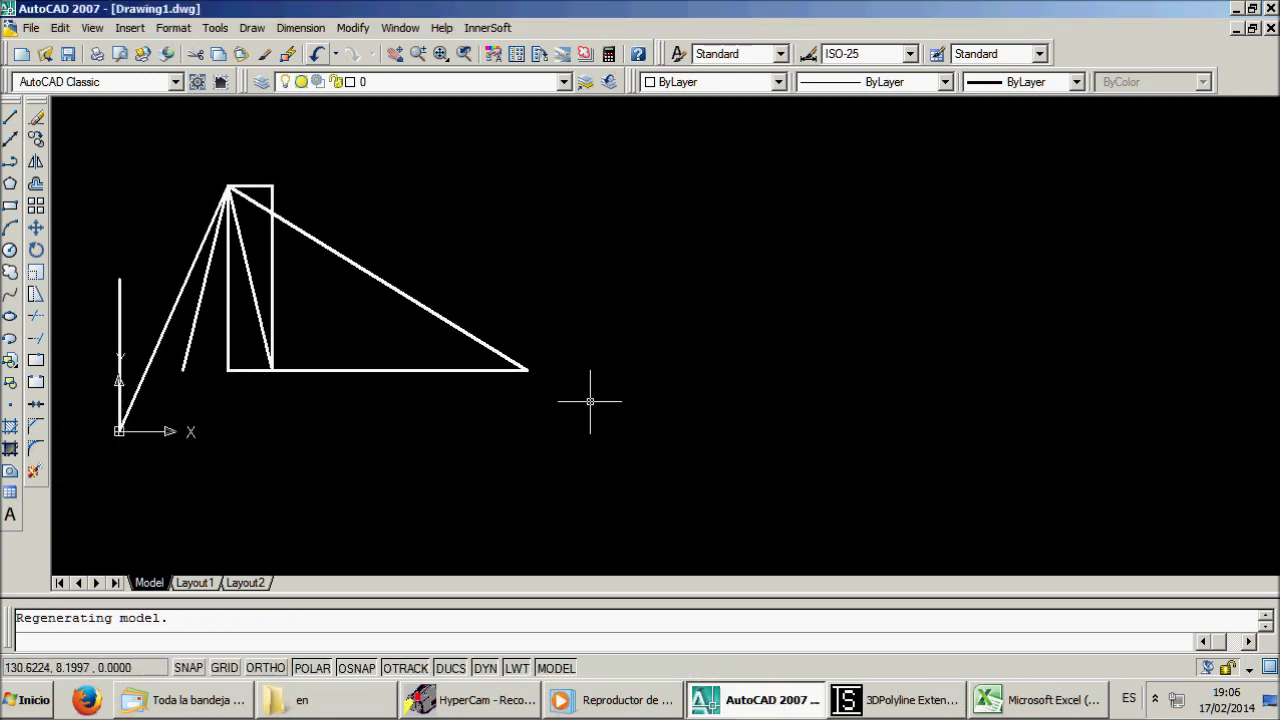
{"action": "left_click", "coordinate": [884, 703]}
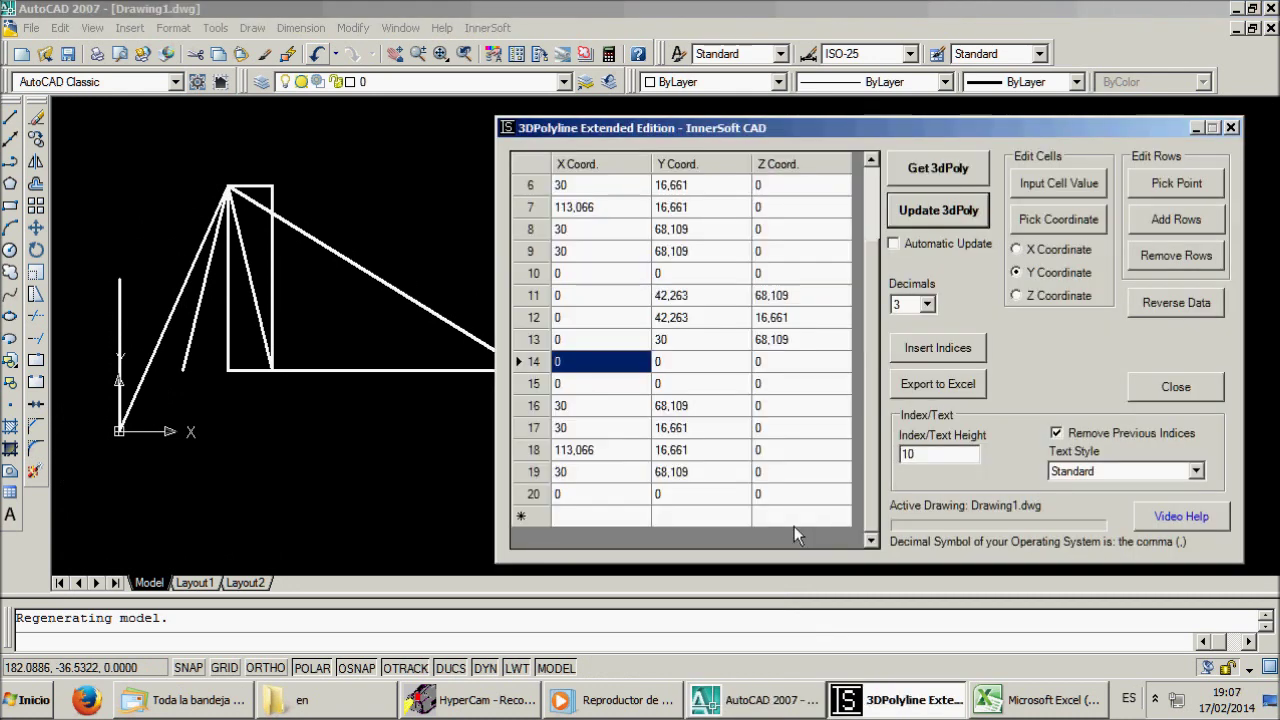
- Remove all rows from the coordinate table
{"action": "left_click", "coordinate": [703, 413]}
{"action": "left_click_drag", "start_coordinate": [525, 494], "coordinate": [513, 148]}
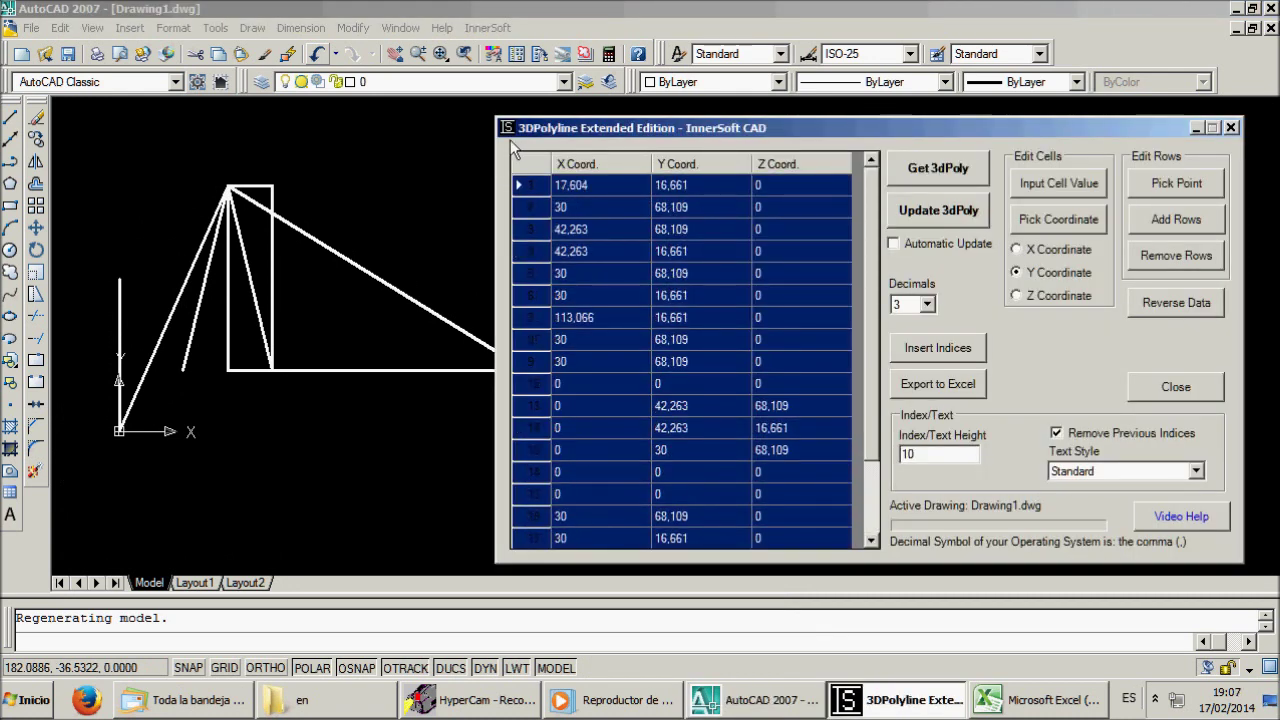
{"action": "right_click", "coordinate": [531, 190]}
{"action": "left_click", "coordinate": [565, 266]}
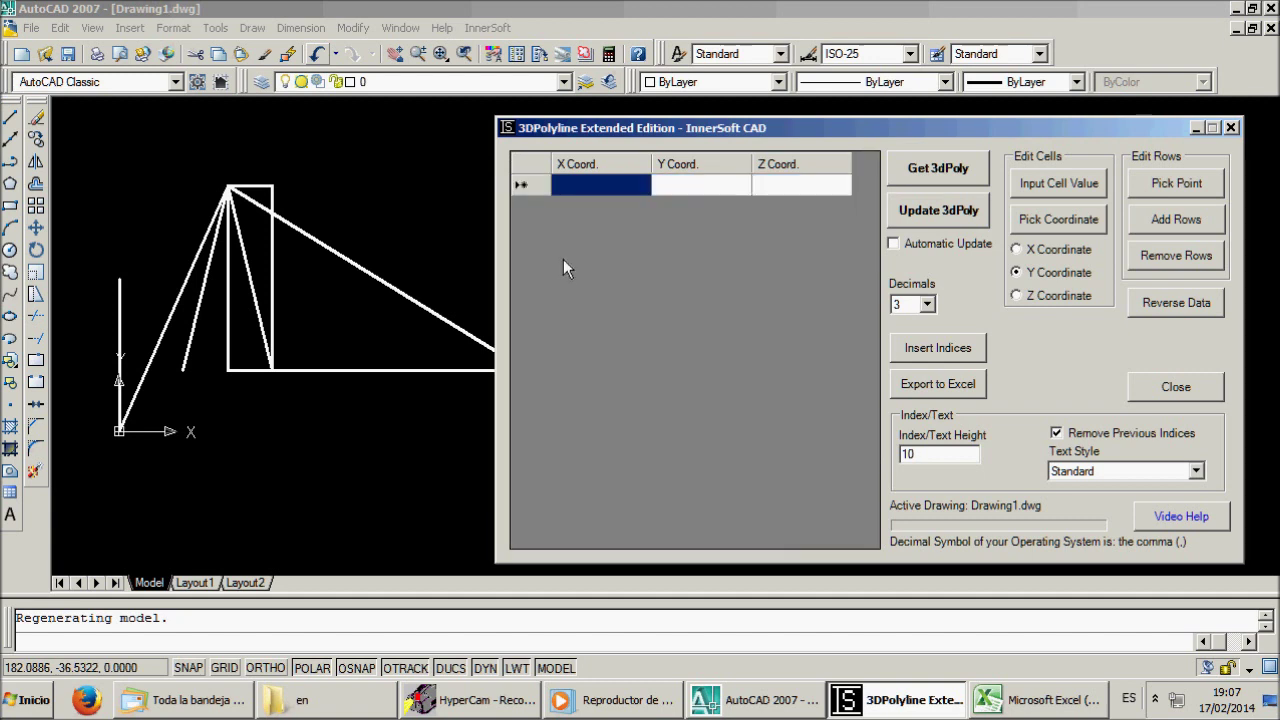
- Copy the coordinates in A1:C9 from the Excel sheet and paste them into the empty 3DPolyline table
{"action": "left_click", "coordinate": [1045, 700]}
{"action": "right_click", "coordinate": [268, 297]}
{"action": "left_click", "coordinate": [318, 332]}
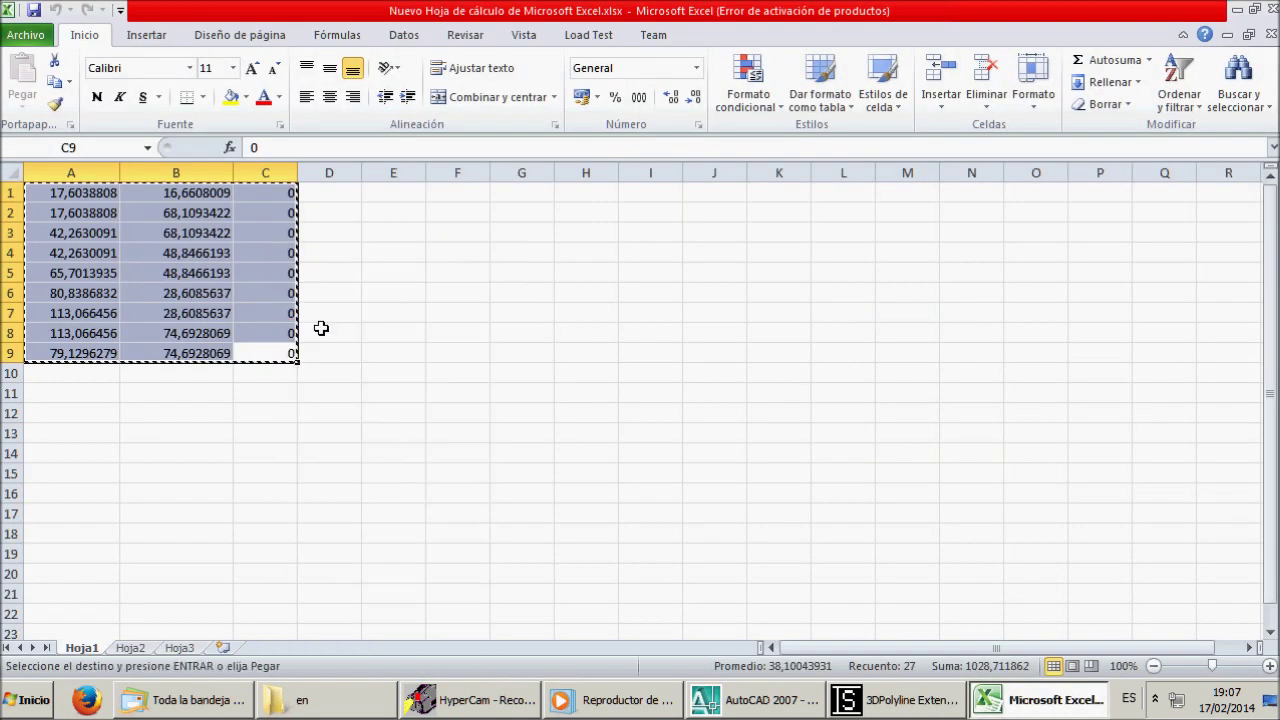
{"action": "left_click", "coordinate": [922, 697]}
{"action": "right_click", "coordinate": [597, 189]}
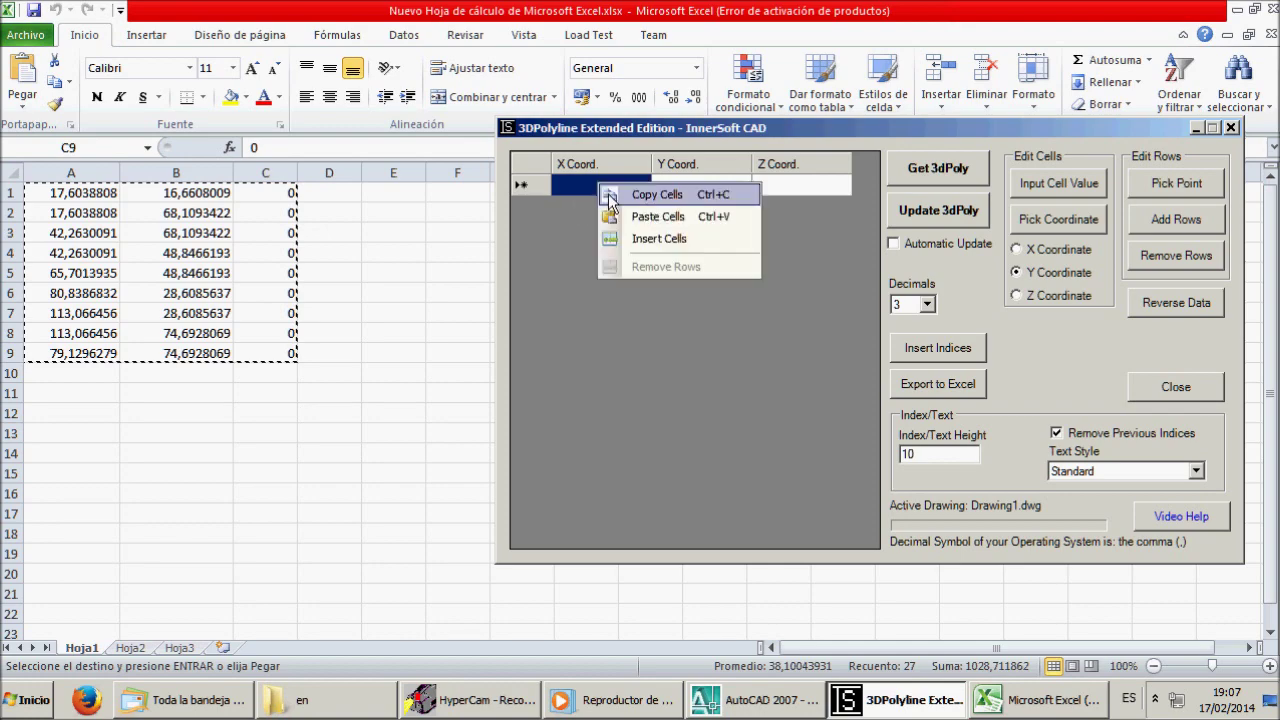
{"action": "left_click", "coordinate": [635, 217]}
{"action": "left_click", "coordinate": [760, 700]}
{"action": "left_click", "coordinate": [868, 692]}
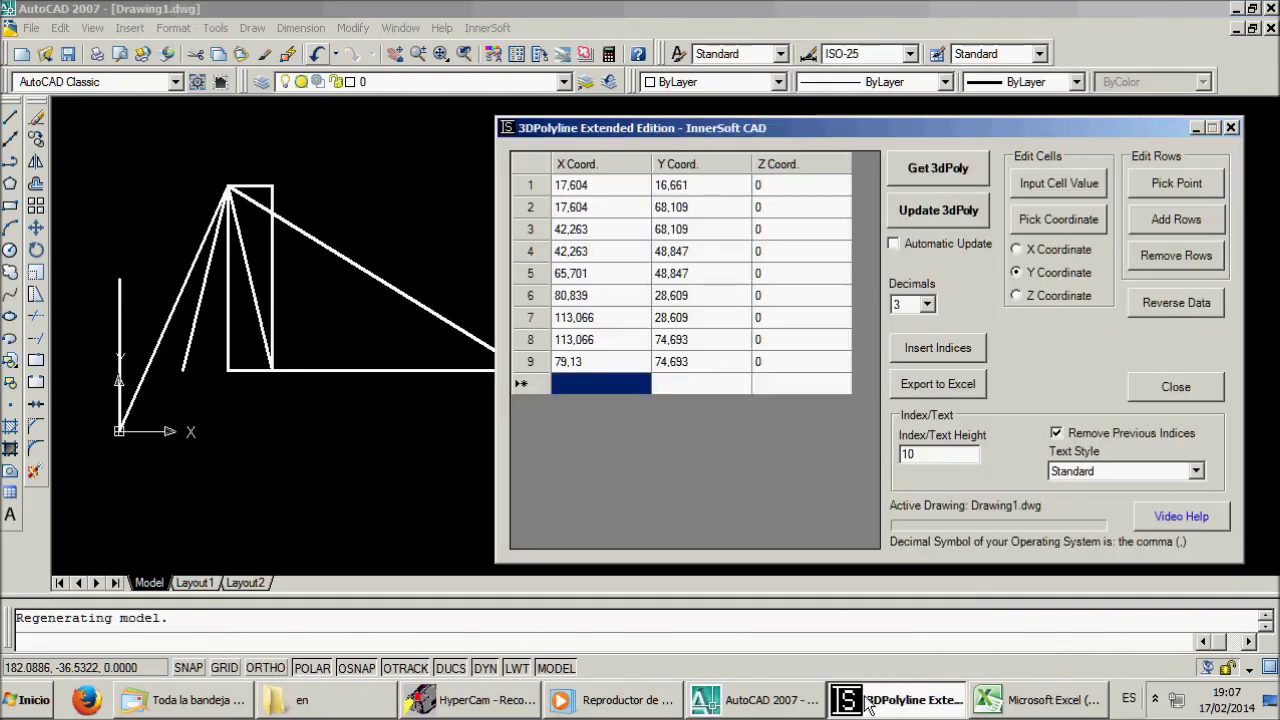
- Update the 3D polyline in the drawing with the coordinates pasted from Excel
{"action": "left_click", "coordinate": [921, 215]}
{"action": "left_click", "coordinate": [340, 323]}
{"action": "middle_click_drag", "start_coordinate": [468, 327], "coordinate": [417, 366]}
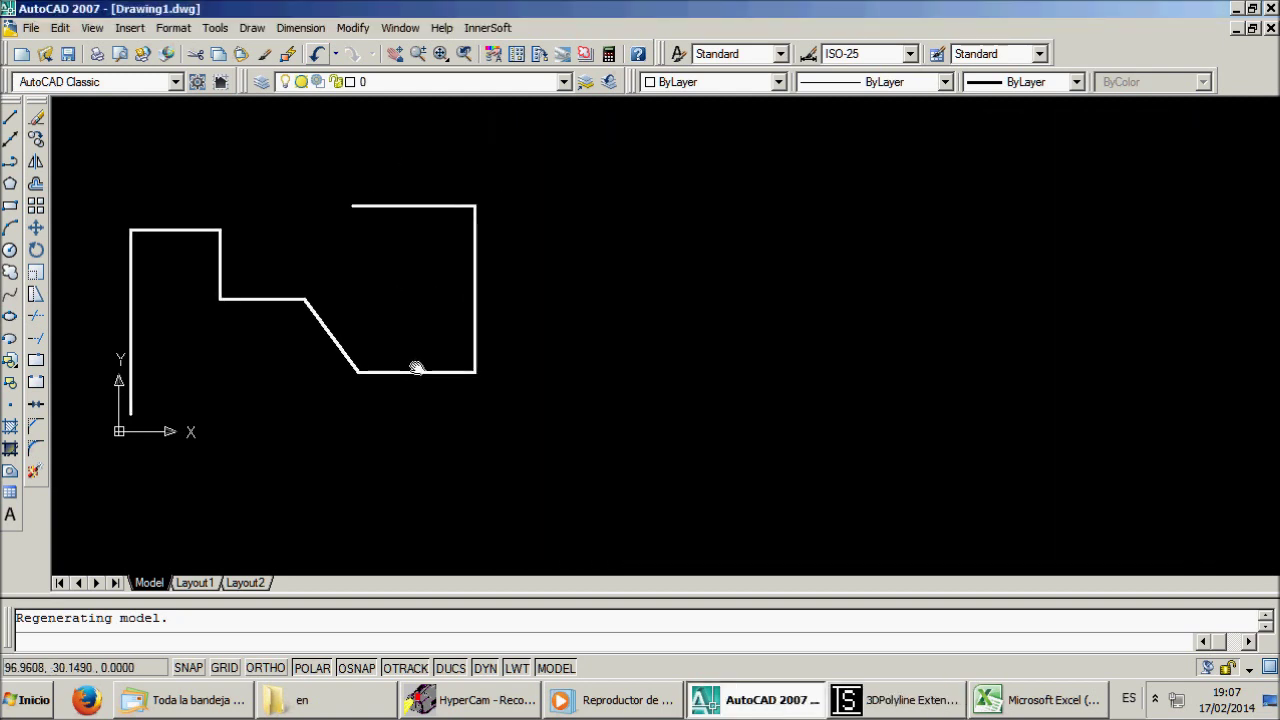
- Insert index numbers at the 3D polyline's vertices with a text height of 10
{"action": "left_click", "coordinate": [925, 700]}
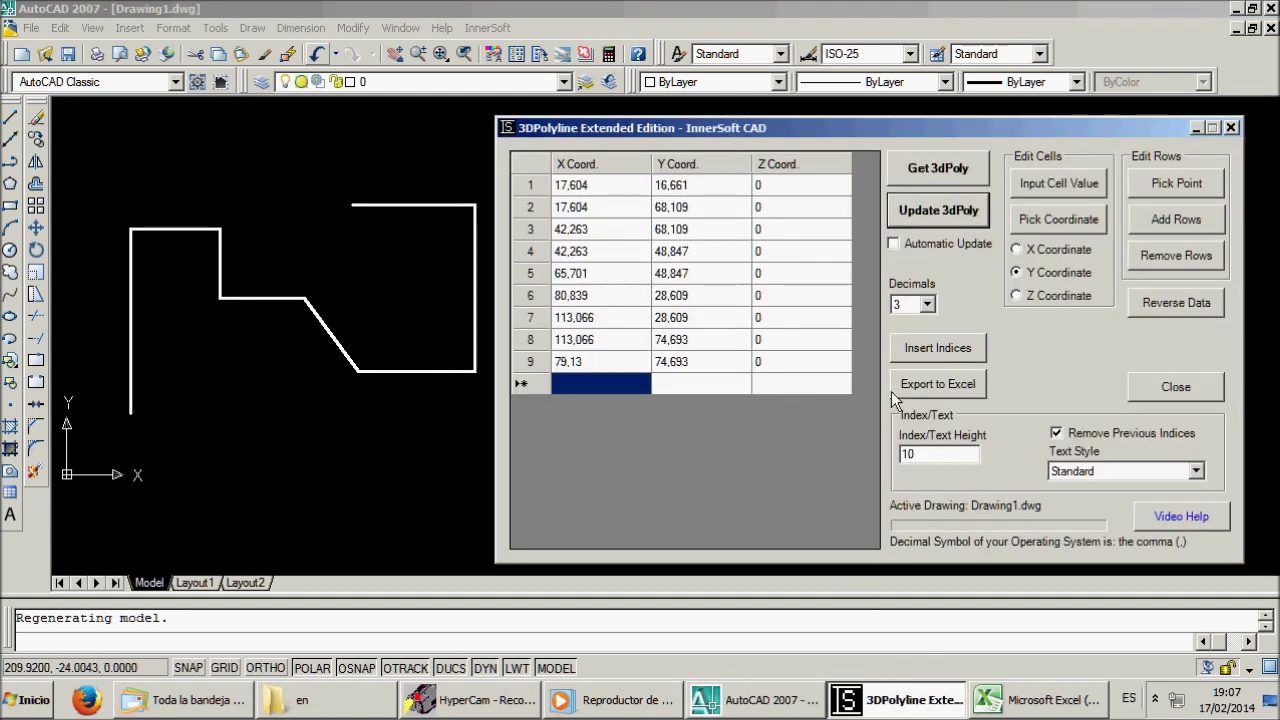
{"action": "left_click", "coordinate": [928, 350]}
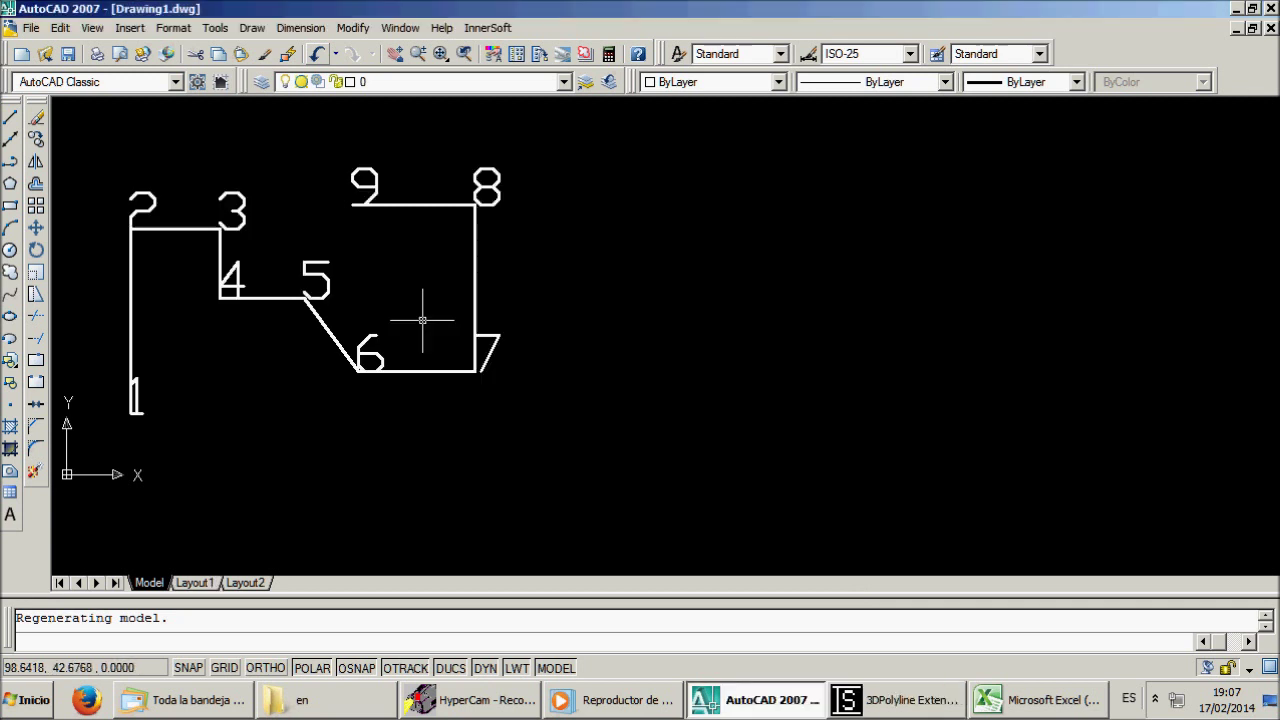
{"action": "mouse_move", "coordinate": [470, 313]}
{"action": "middle_mouse_down"}
{"action": "mouse_move", "coordinate": [509, 334]}
{"action": "mouse_move", "coordinate": [440, 349]}
{"action": "middle_mouse_up"}
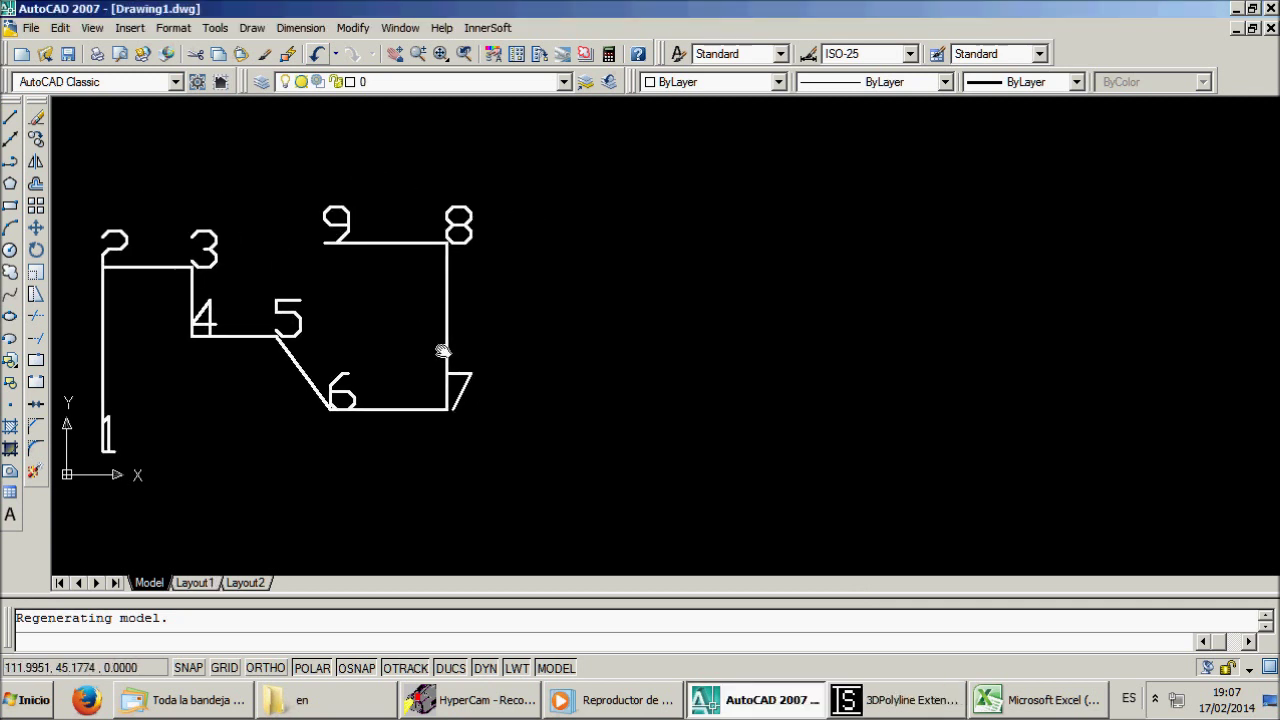
- Set the index text height to 5 and reinsert the vertex indices, replacing the previous ones
{"action": "left_click", "coordinate": [887, 705]}
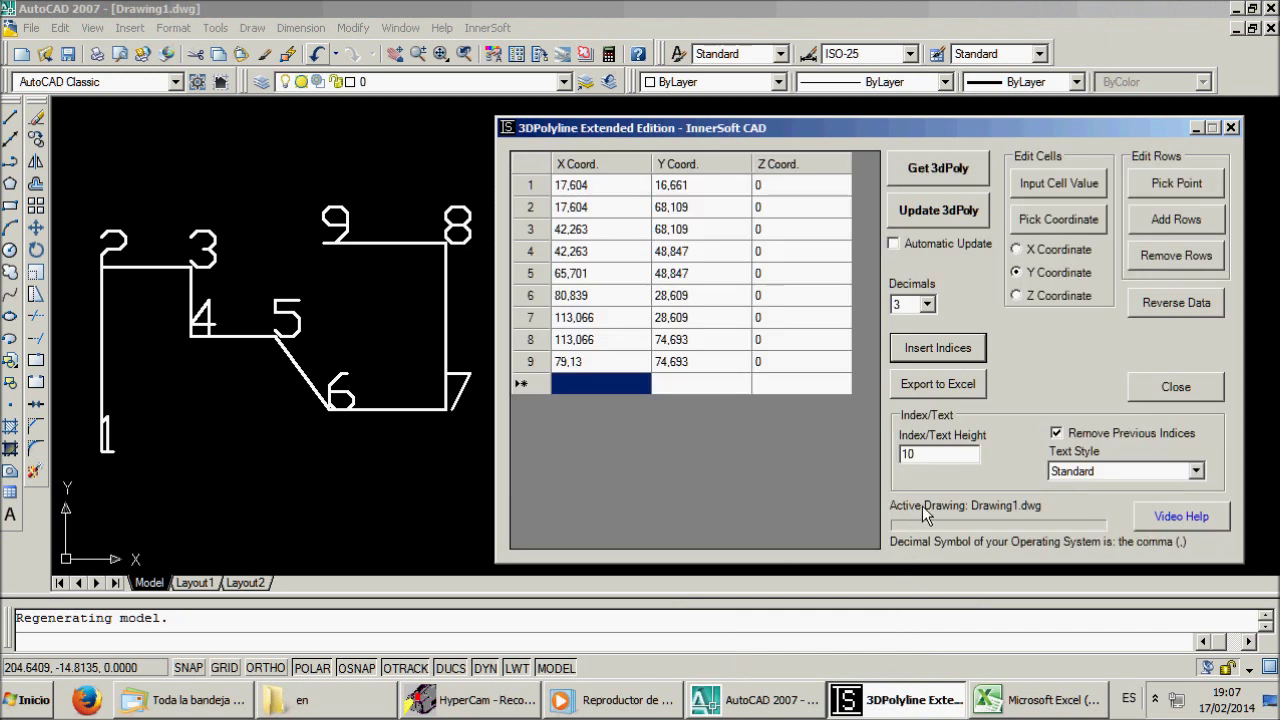
{"action": "double_click", "coordinate": [940, 452]}
{"action": "type", "text": "5"}
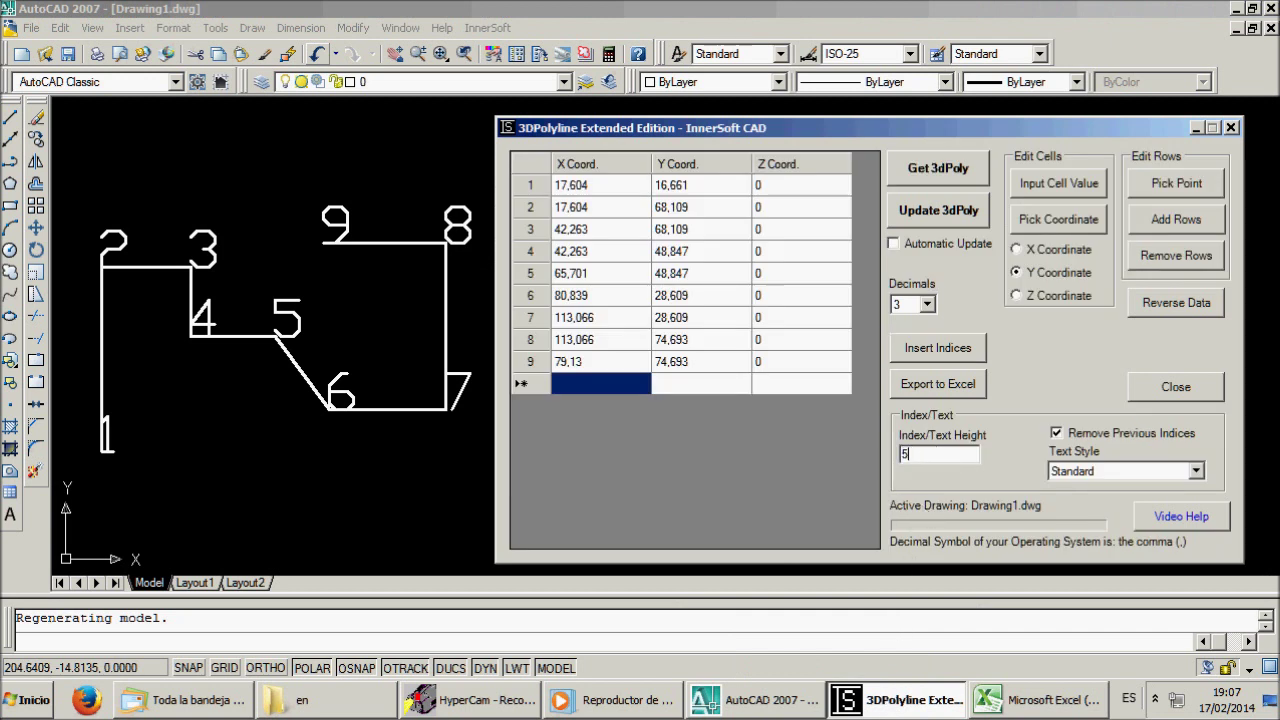
{"action": "left_click", "coordinate": [930, 349]}
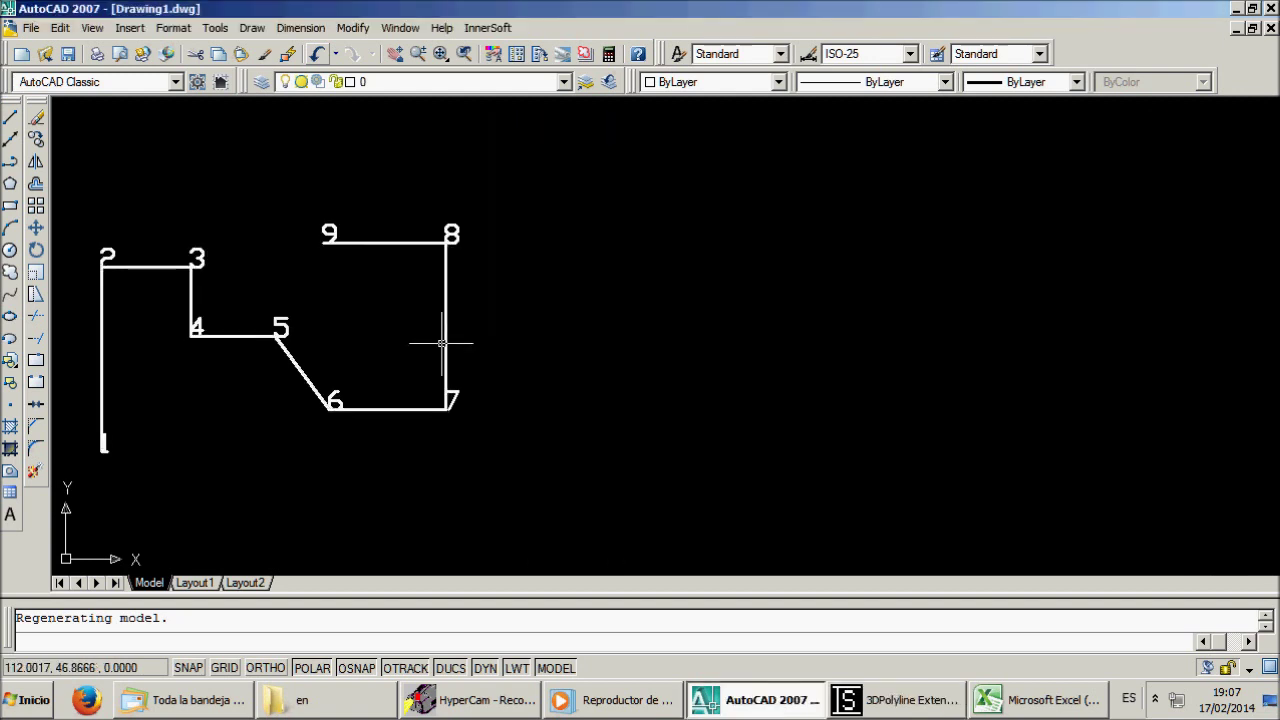
- Reverse the vertex order in the coordinate table and reinsert the indices with a text height of 10
{"action": "left_click", "coordinate": [897, 700]}
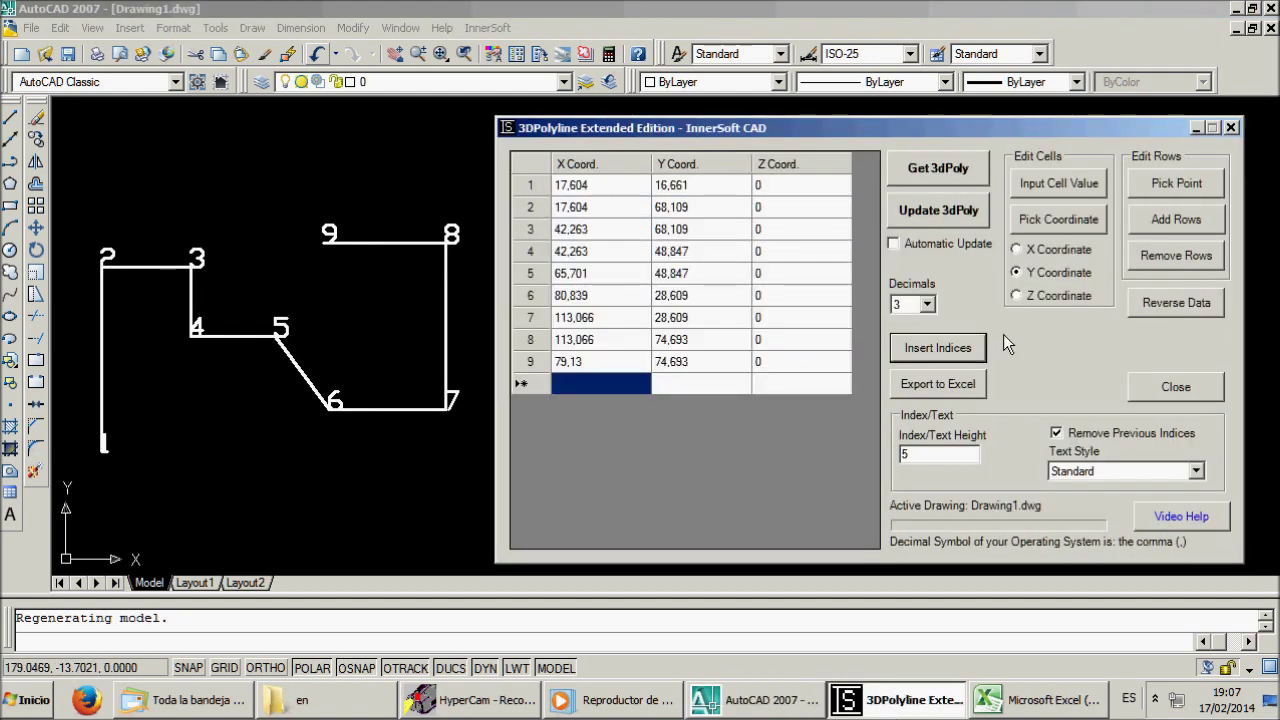
{"action": "left_click", "coordinate": [1186, 304]}
{"action": "double_click", "coordinate": [906, 454]}
{"action": "type", "text": "10"}
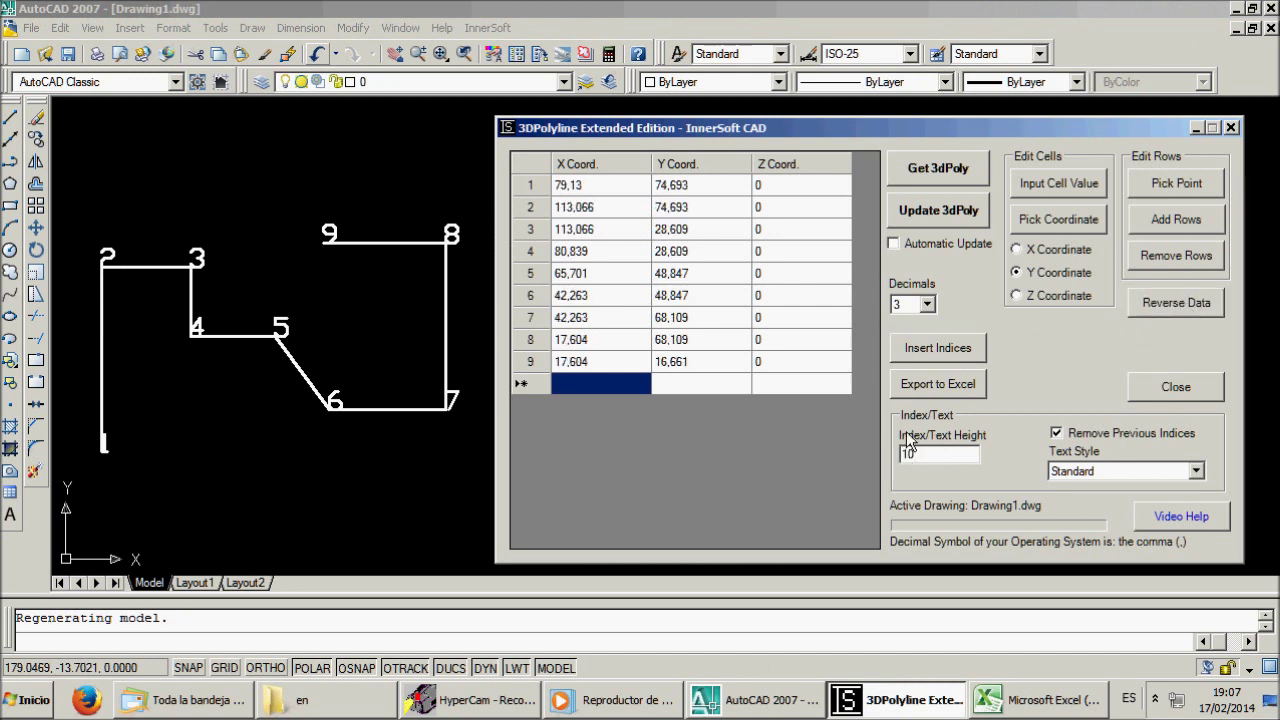
{"action": "left_click", "coordinate": [925, 357]}
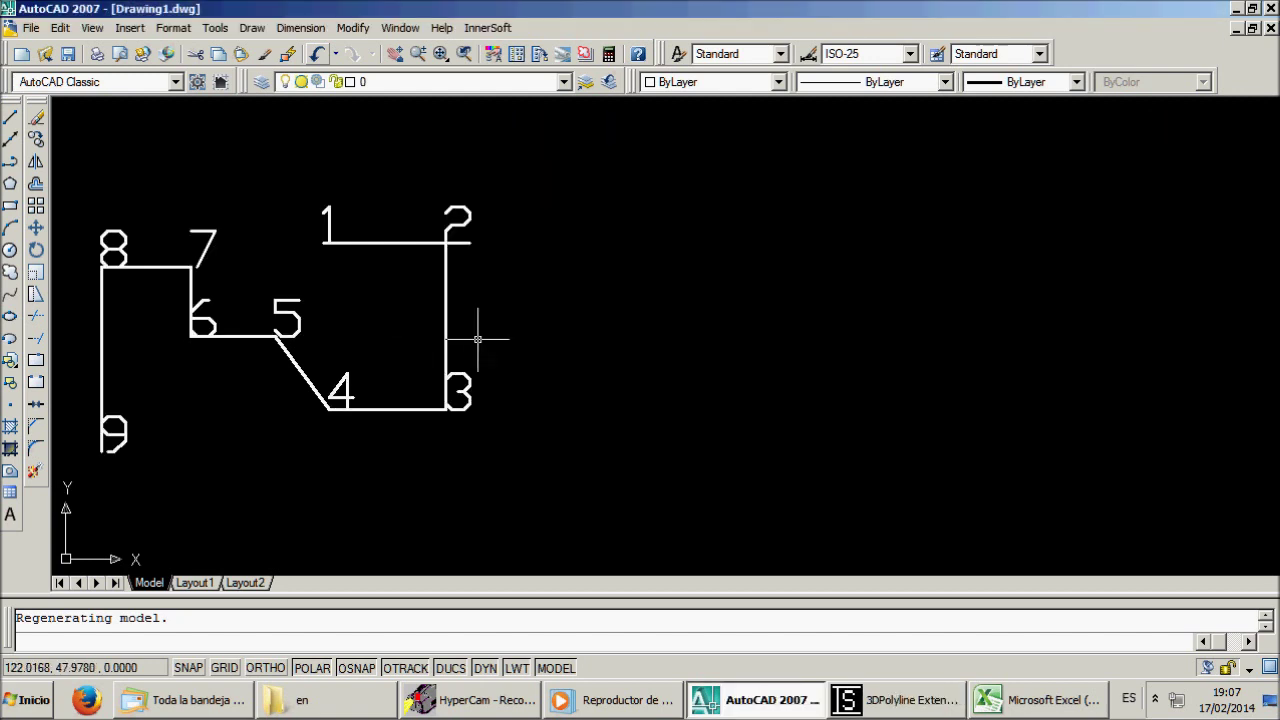
{"action": "middle_click_drag", "start_coordinate": [494, 343], "coordinate": [481, 344]}
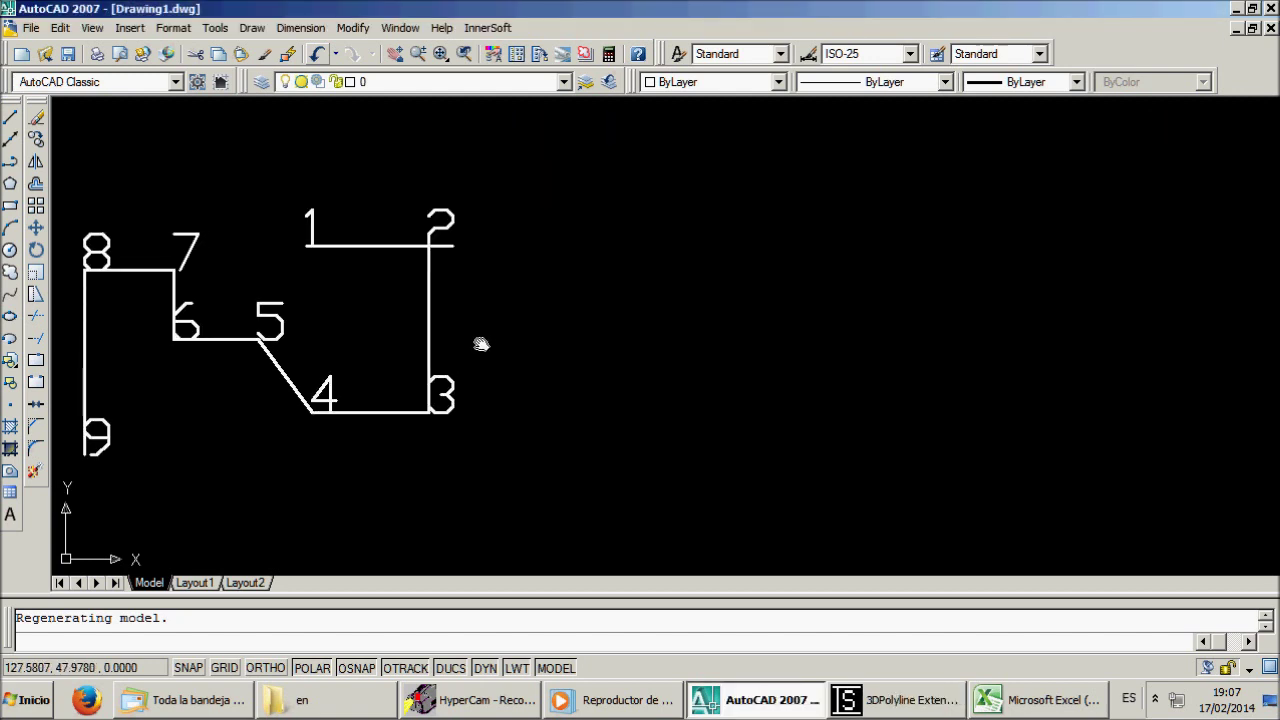
- Export the coordinate table to Excel and switch to the exported workbook to review its index and coordinate columns
{"action": "left_click", "coordinate": [895, 702]}
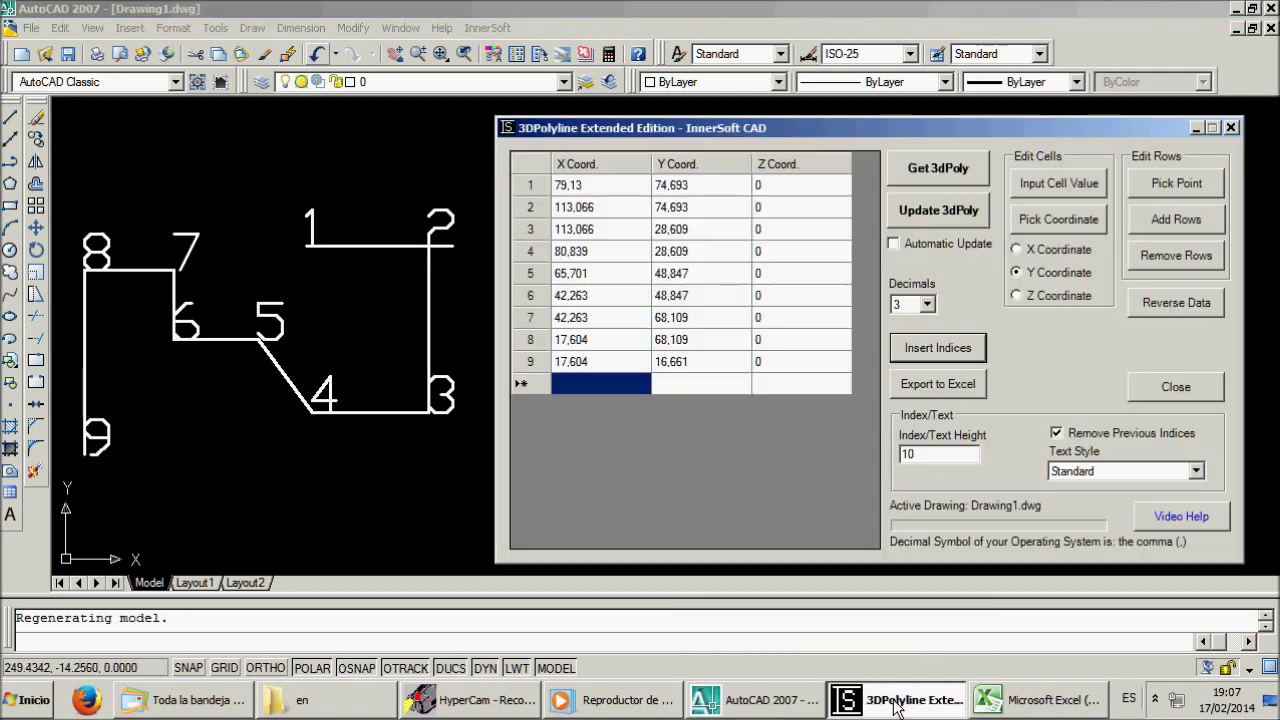
{"action": "left_click", "coordinate": [695, 295]}
{"action": "left_click", "coordinate": [925, 390]}
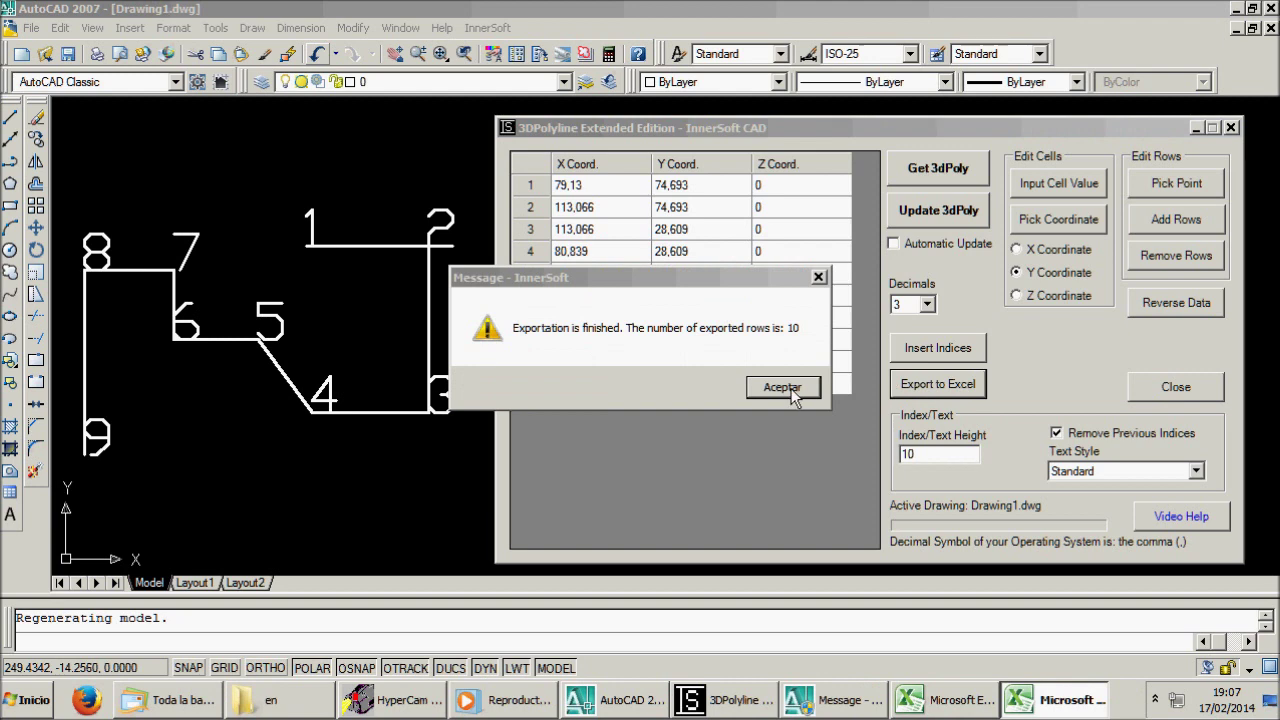
{"action": "left_click", "coordinate": [790, 396]}
{"action": "left_click", "coordinate": [1060, 703]}
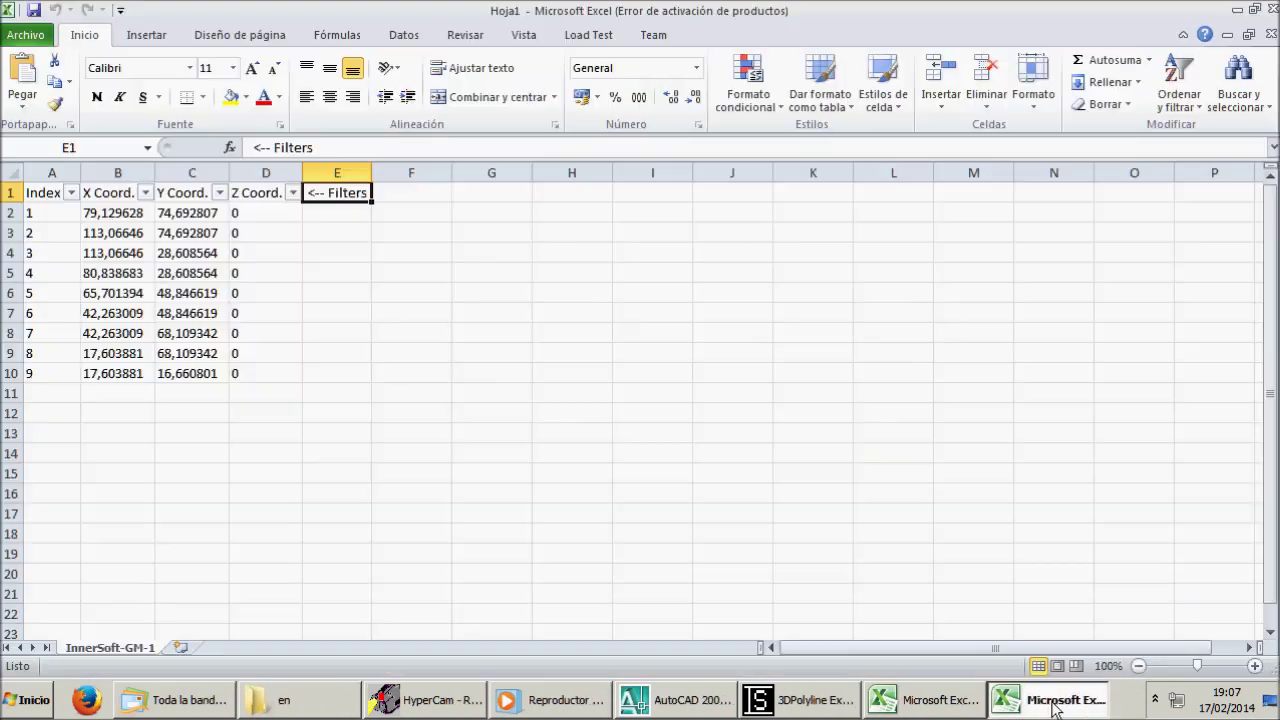
{"action": "left_click", "coordinate": [298, 393]}
{"action": "left_click_drag", "start_coordinate": [334, 375], "coordinate": [40, 213]}
{"action": "left_click", "coordinate": [308, 368]}
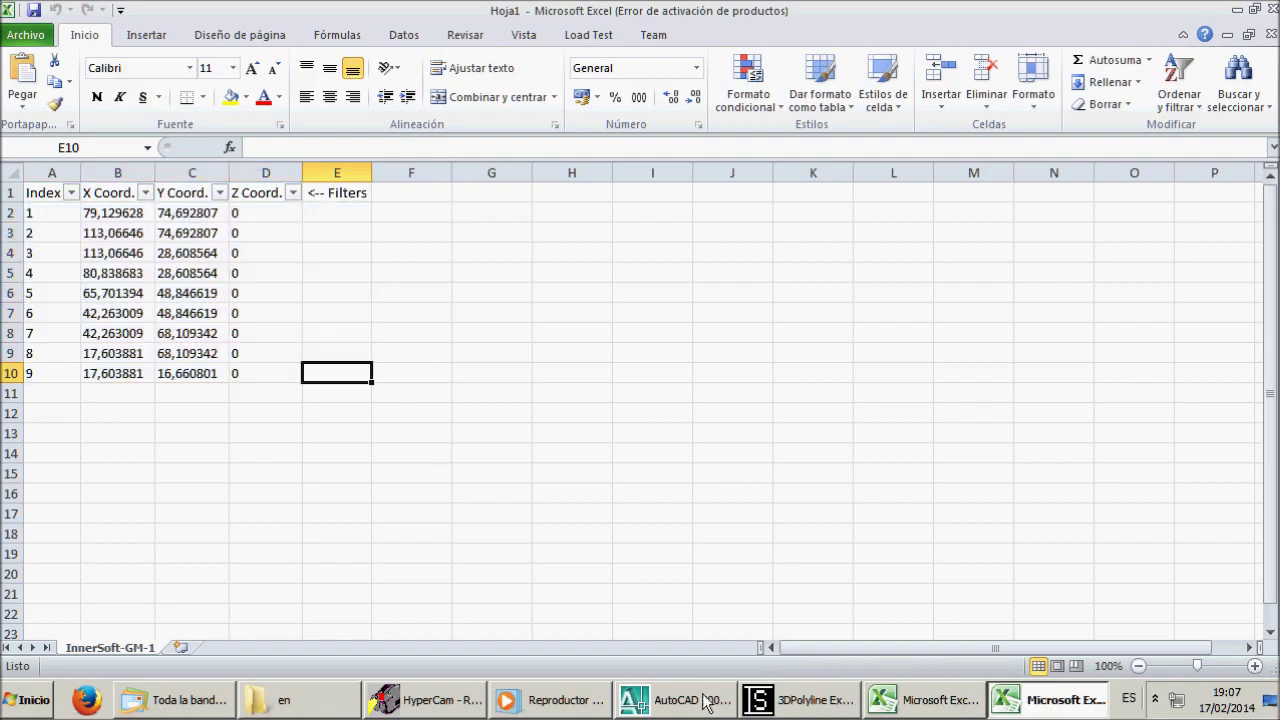
- Switch back to the 3DPolyline window and close it
{"action": "left_click", "coordinate": [660, 700]}
{"action": "left_click", "coordinate": [792, 705]}
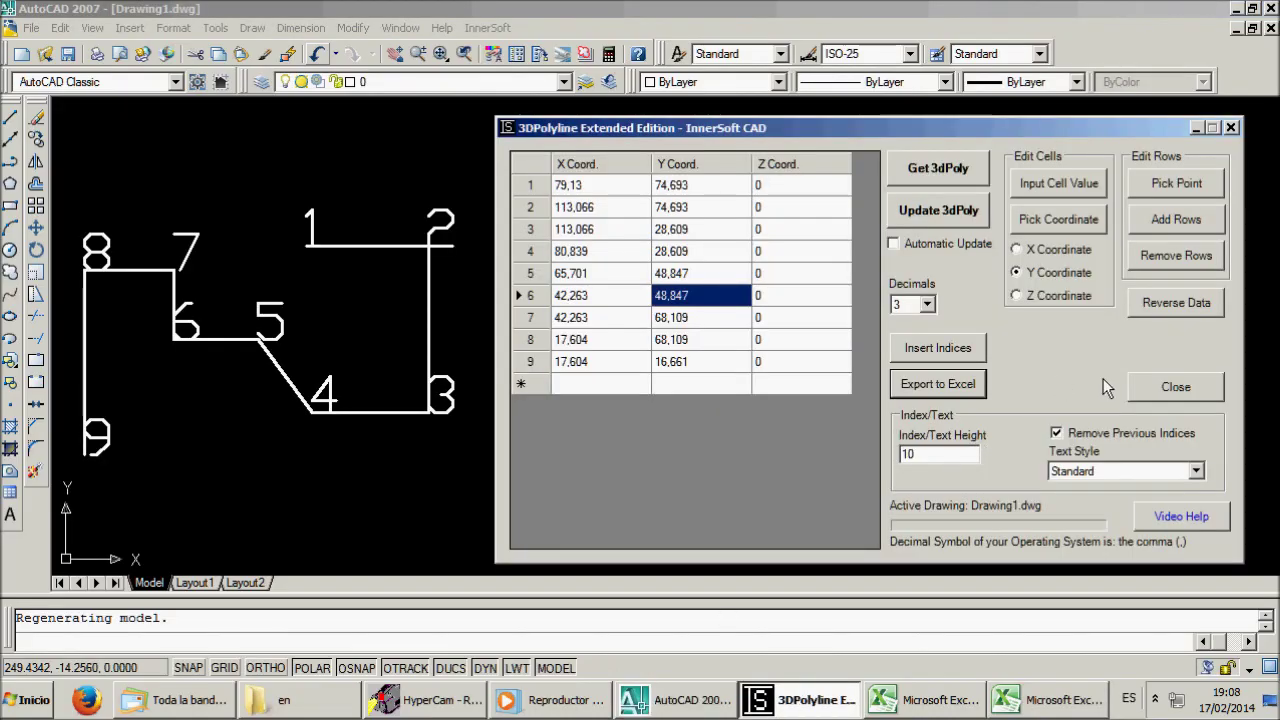
{"action": "left_click", "coordinate": [1178, 388]}
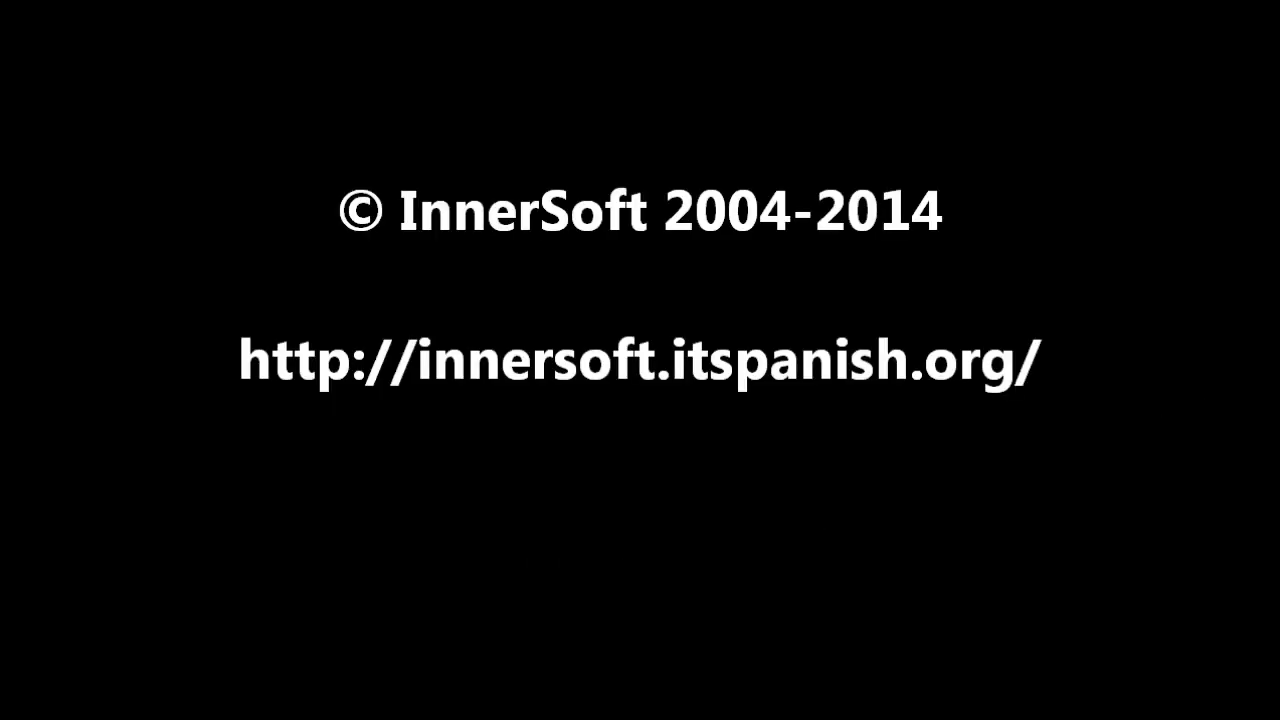